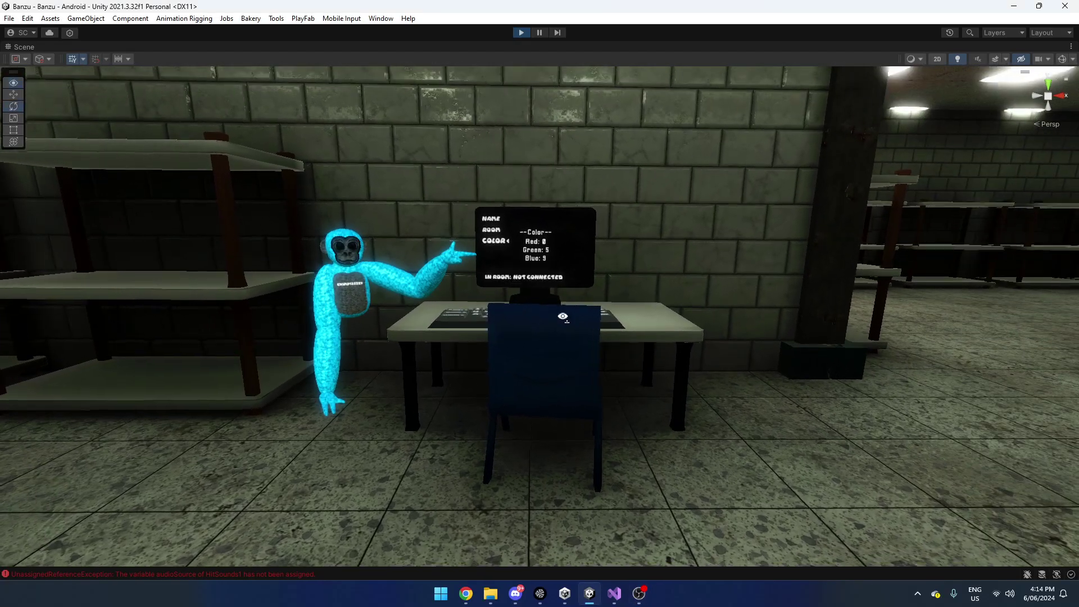
# Step: Fly the Scene camera in to the monitor and keyboard, then back out to frame gorilla and desk
pyautogui.press('w')
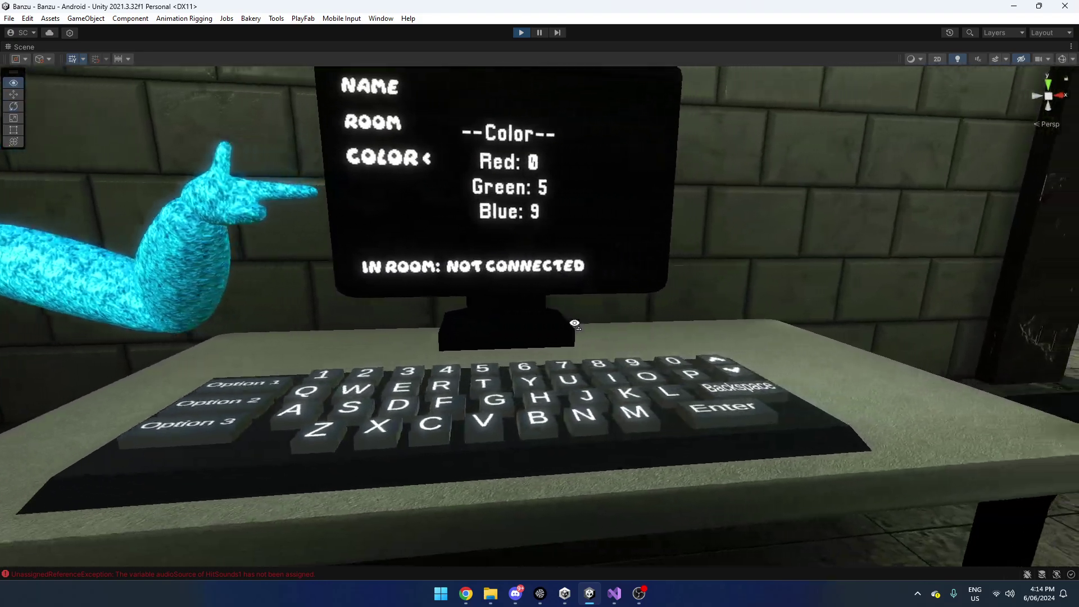
pyautogui.press('s')
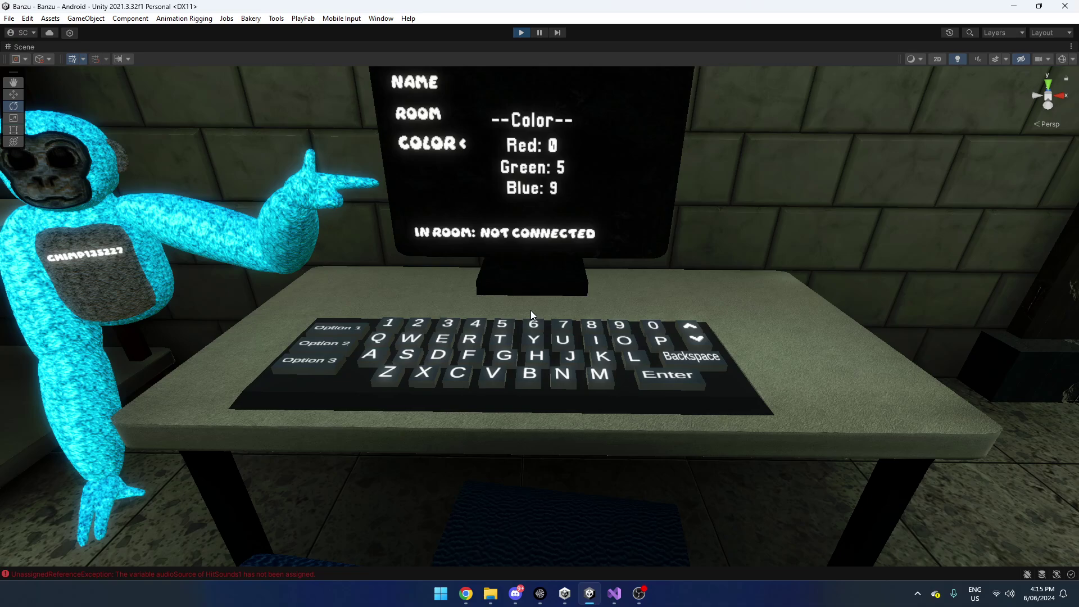
# Step: Un-maximize the Scene view and open the Scripts > Computers > NewColorPC folder in the Project window
pyautogui.moveTo(658, 297); pyautogui.dragTo(639, 291, button='right')
pyautogui.hotkey('shift', 'space')
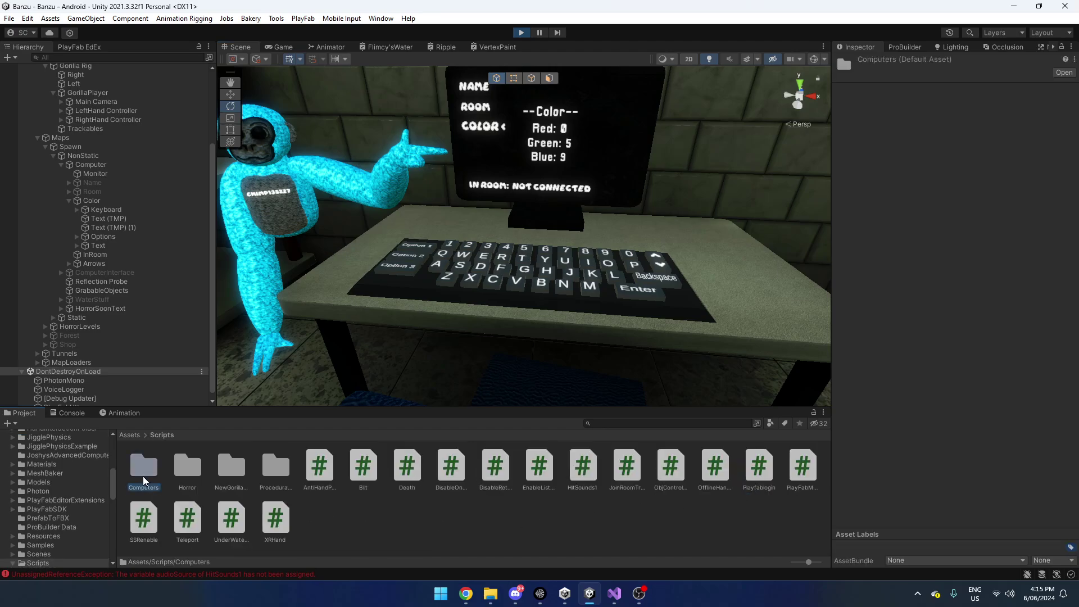
pyautogui.doubleClick(144, 466)
pyautogui.doubleClick(231, 466)
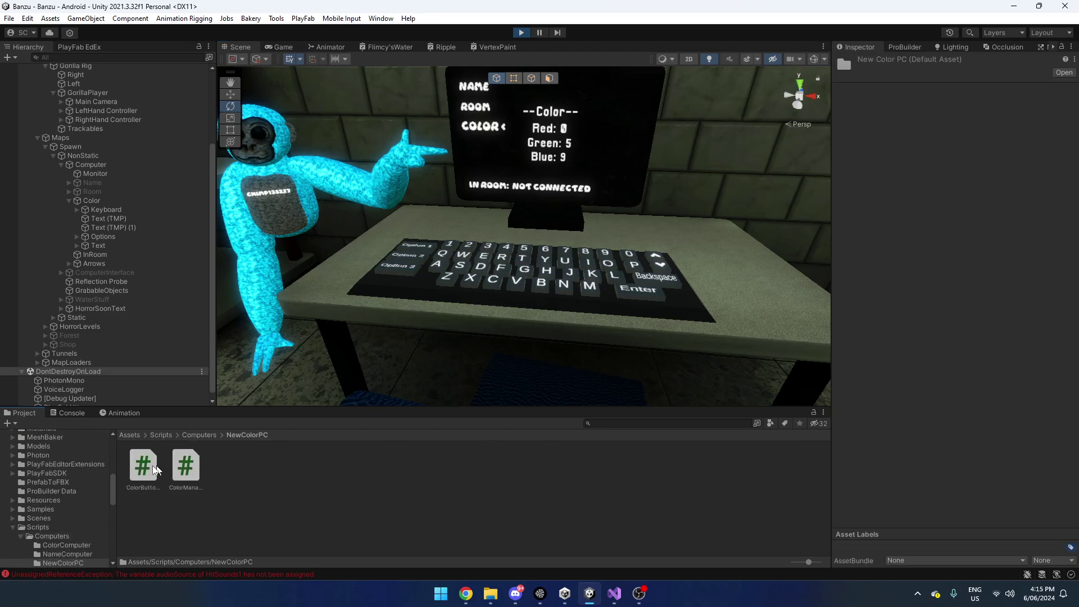
pyautogui.click(456, 485)
# Step: Fly the Scene camera toward the cyan gorilla and back to show gorilla, desk and keyboard
pyautogui.moveTo(534, 259); pyautogui.dragTo(522, 175, button='right')
pyautogui.press('w')
pyautogui.press('w')
pyautogui.moveTo(528, 232); pyautogui.dragTo(568, 140, button='right')
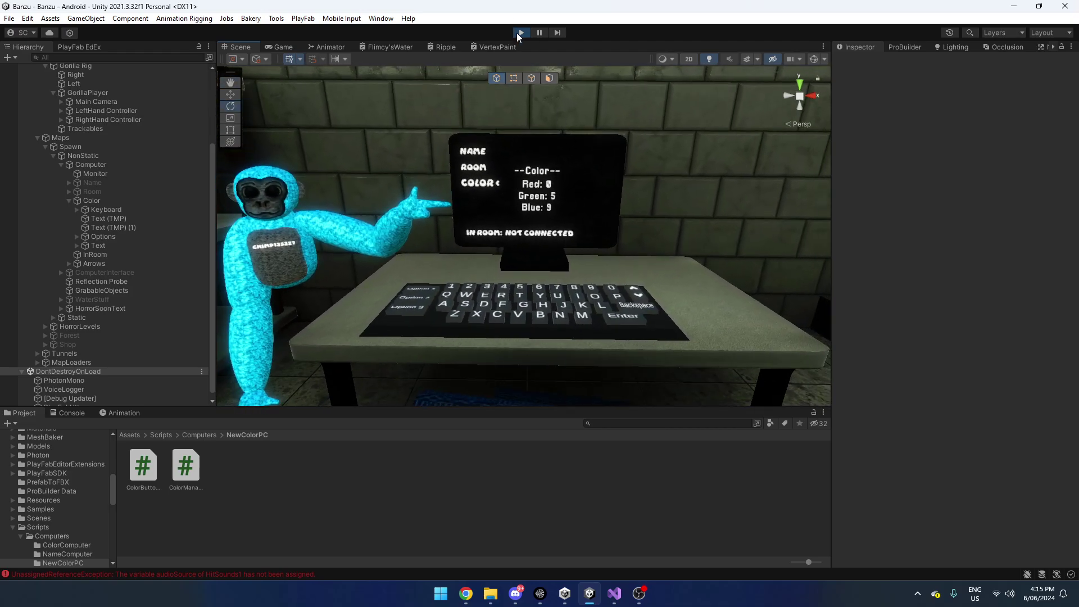
# Step: Stop Play mode, select ColorManager to view its script fields, and clear the Console errors
pyautogui.click(521, 32)
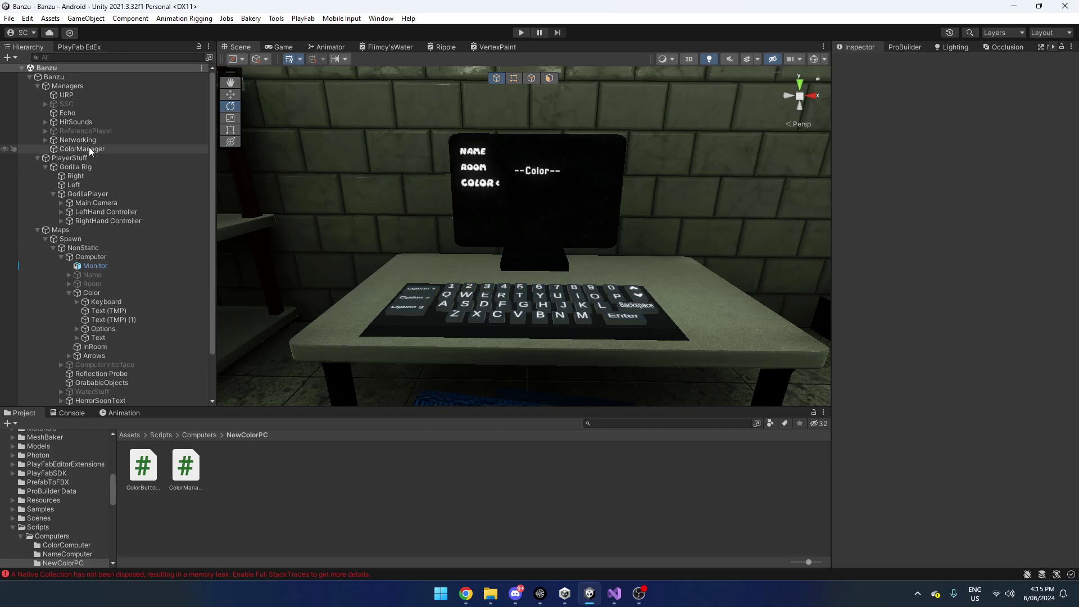
pyautogui.click(92, 149)
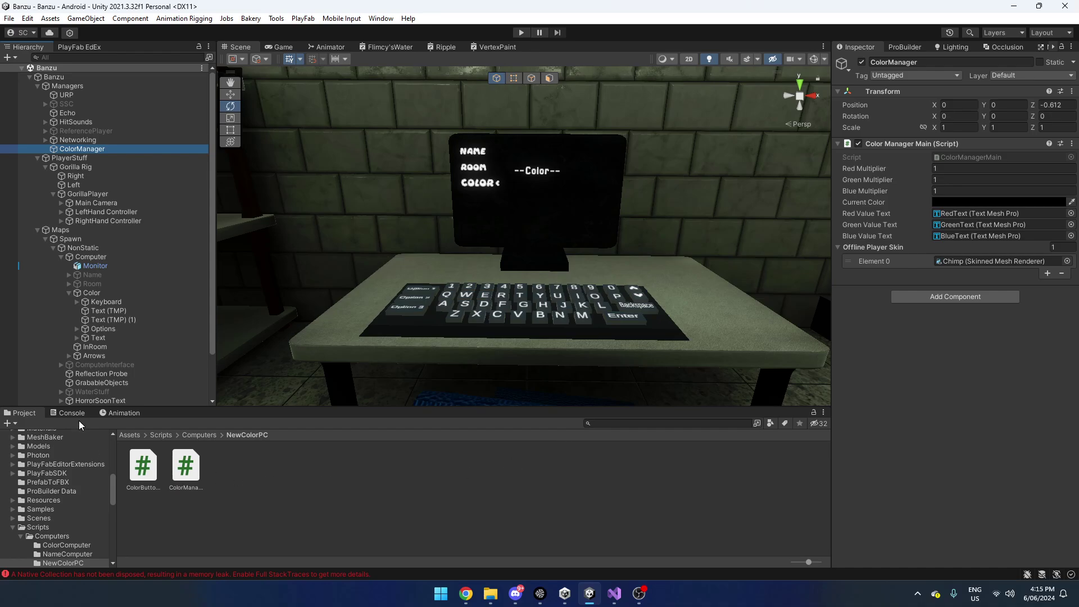
pyautogui.click(72, 413)
pyautogui.click(11, 423)
pyautogui.click(21, 412)
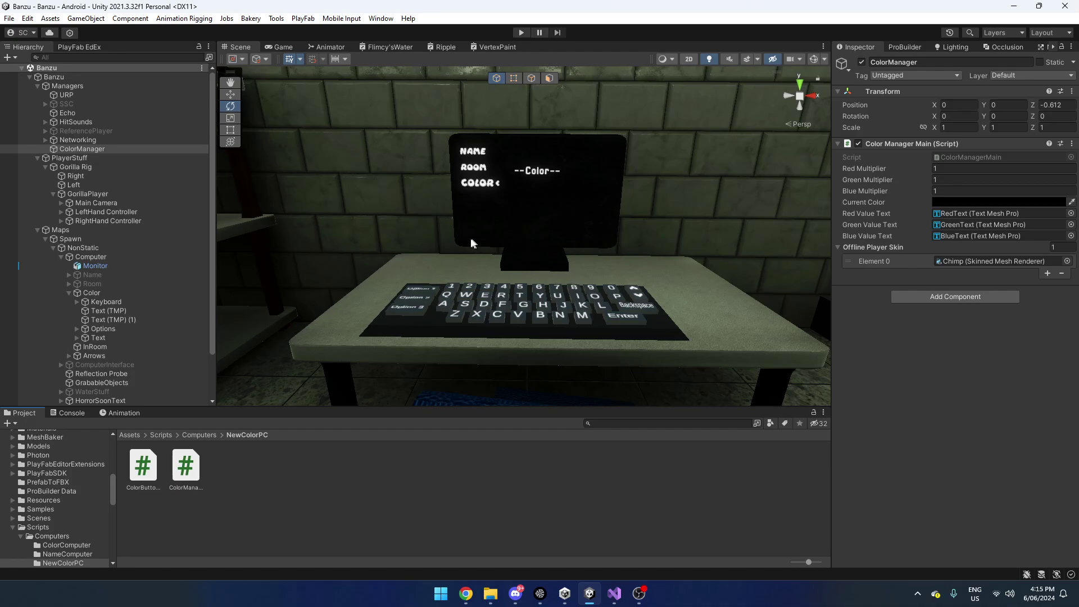
# Step: Ping the Chimp player-skin object from ColorManager's Element 0 field and select it in the Hierarchy
pyautogui.moveTo(620, 247); pyautogui.dragTo(683, 246, button='right')
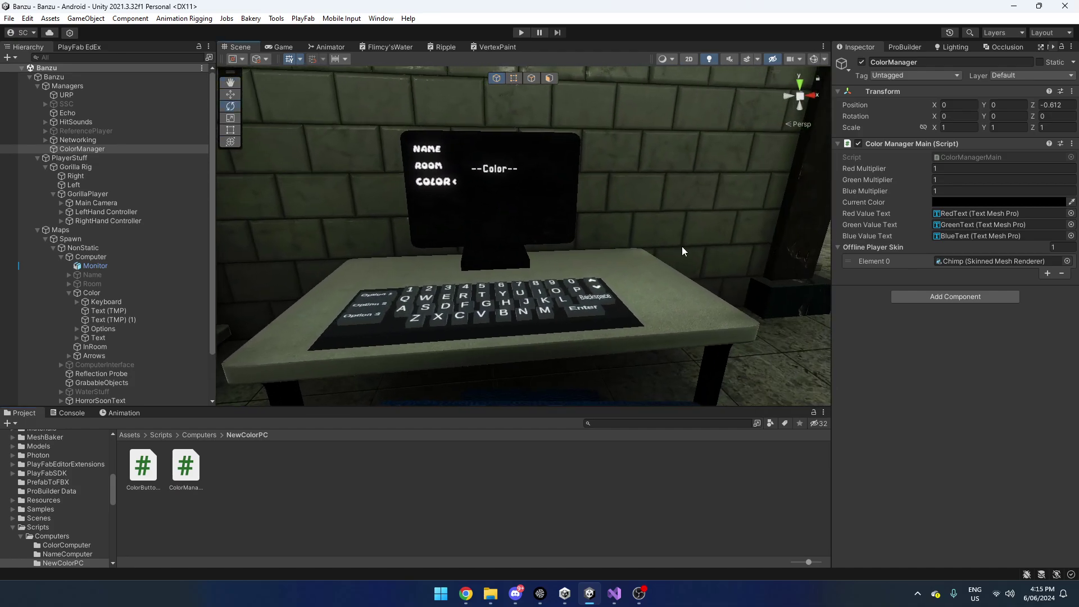
pyautogui.click(967, 262)
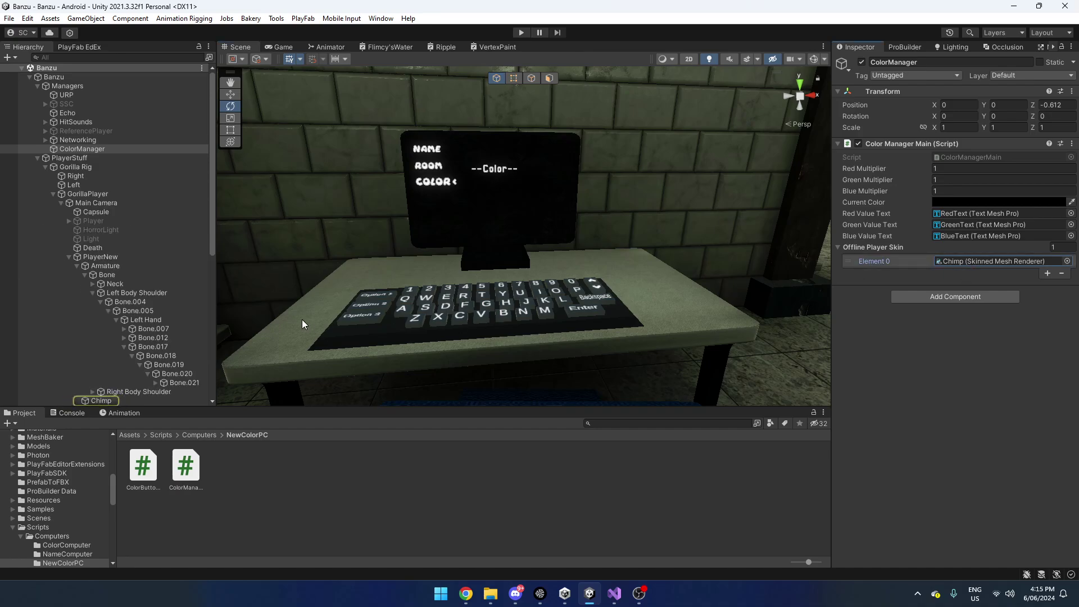
pyautogui.scroll(-1, 126, 310)
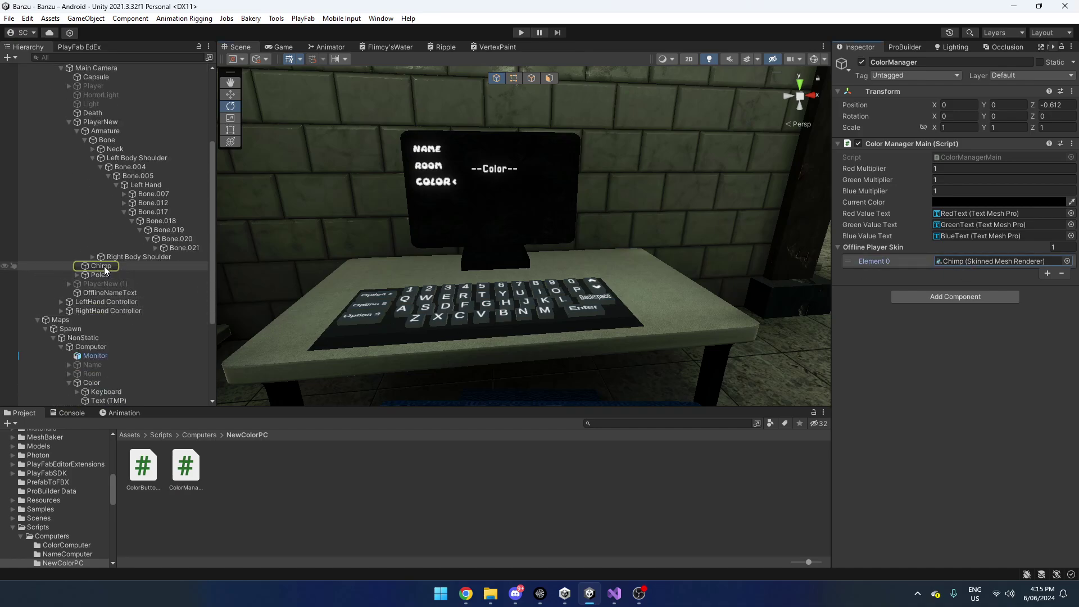
pyautogui.click(96, 267)
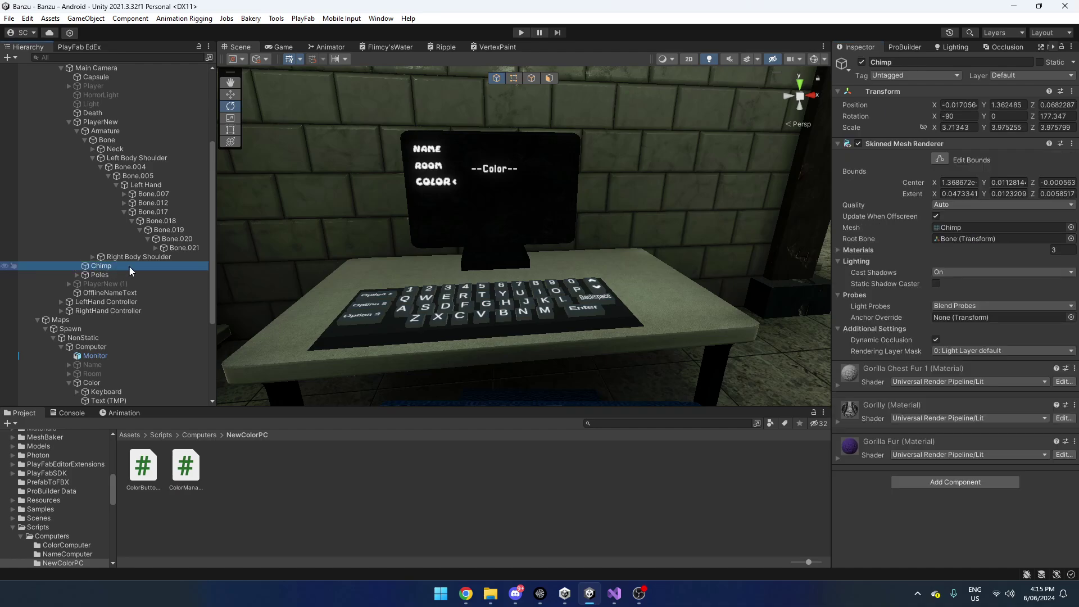
# Step: Frame the Chimp model in the Scene view, orbit it, then fly back up to the monitor
pyautogui.moveTo(573, 258); pyautogui.dragTo(347, 267, button='right')
pyautogui.press('f')
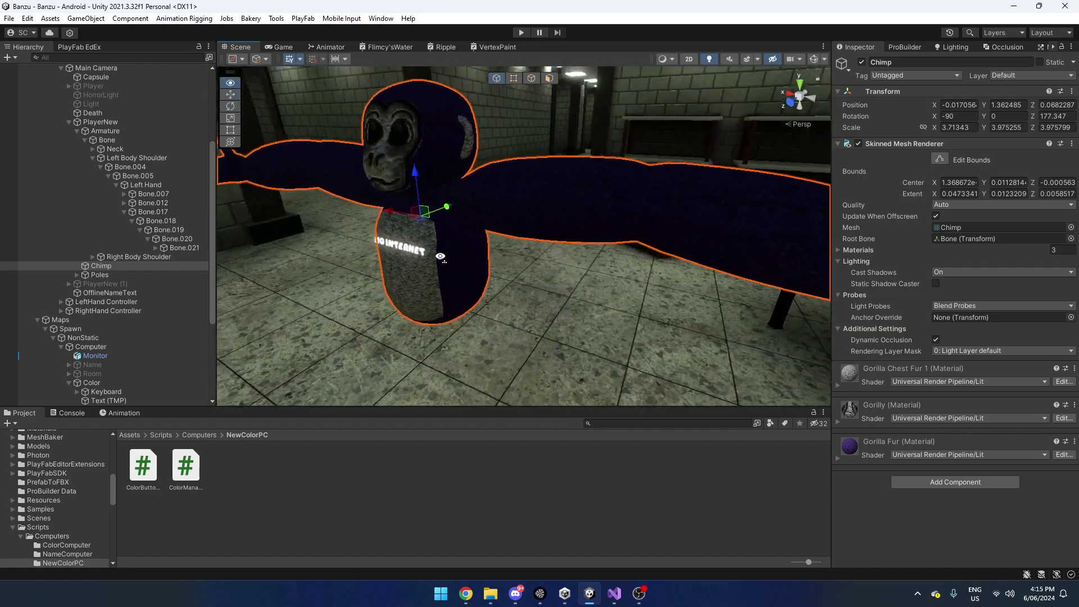
pyautogui.keyDown('alt'); pyautogui.moveTo(521, 254); pyautogui.dragTo(525, 237); pyautogui.keyUp('alt')
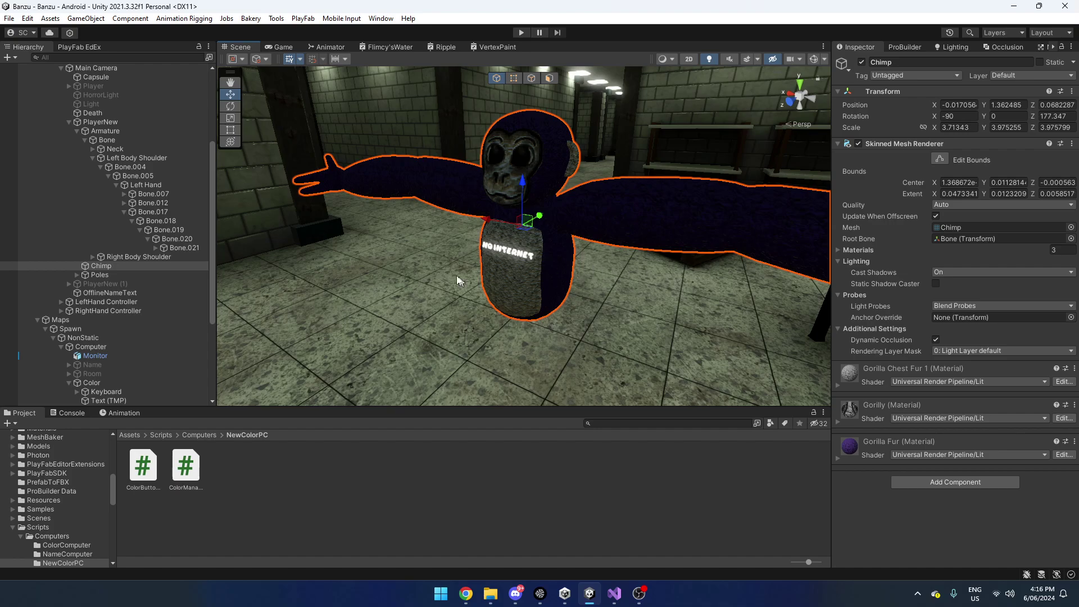
pyautogui.moveTo(721, 279); pyautogui.dragTo(398, 225, button='right')
pyautogui.press('w')
pyautogui.scroll(4, 113, 160)
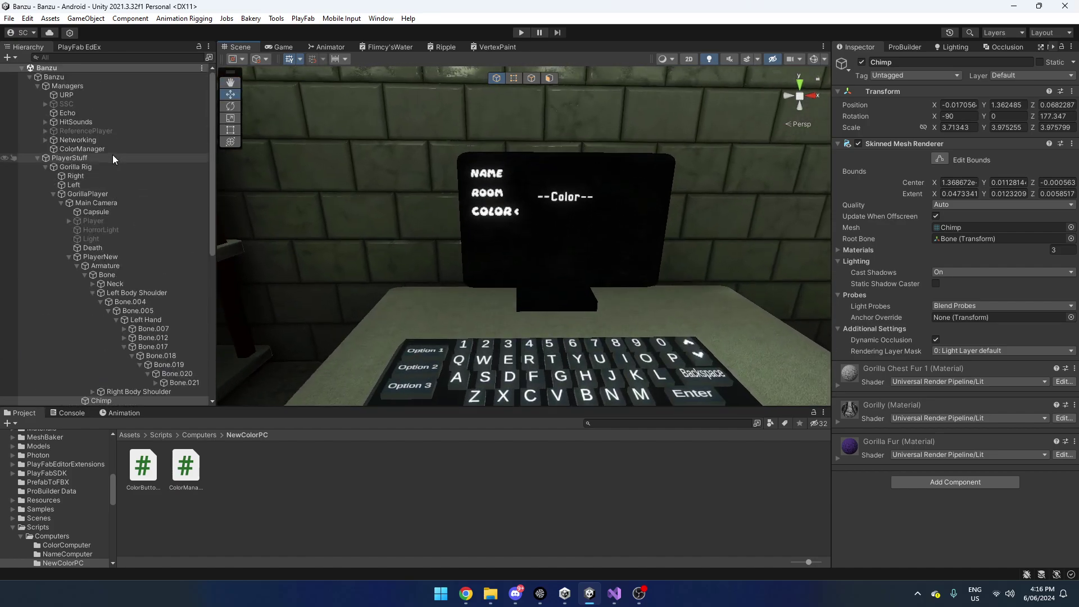
# Step: Collapse the Main Camera and Gorilla Rig branches in the Hierarchy and reselect ColorManager
pyautogui.click(64, 257)
pyautogui.click(62, 202)
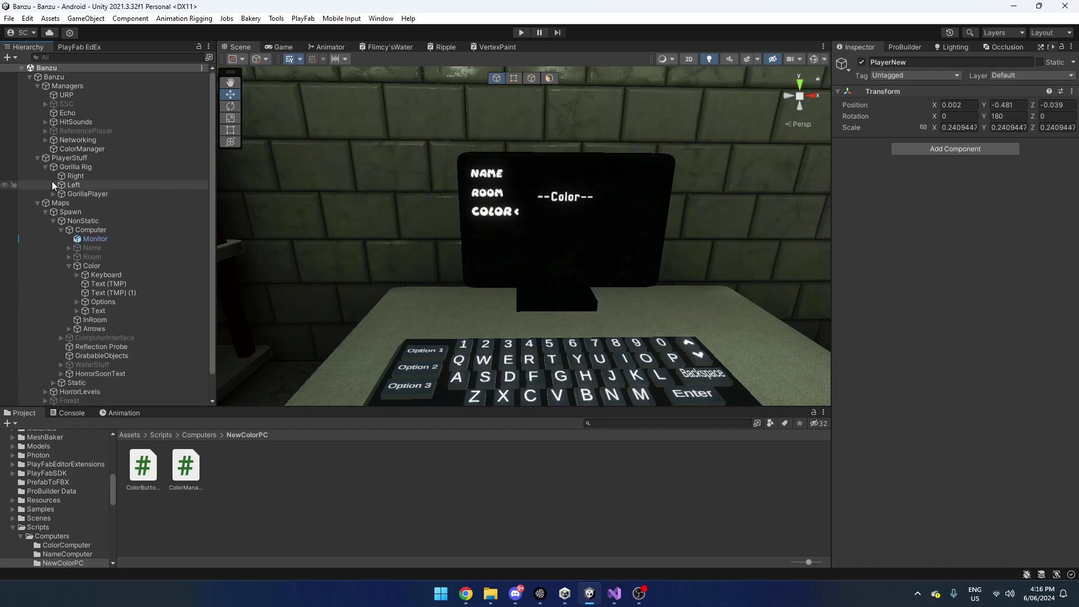
pyautogui.click(46, 167)
pyautogui.click(82, 149)
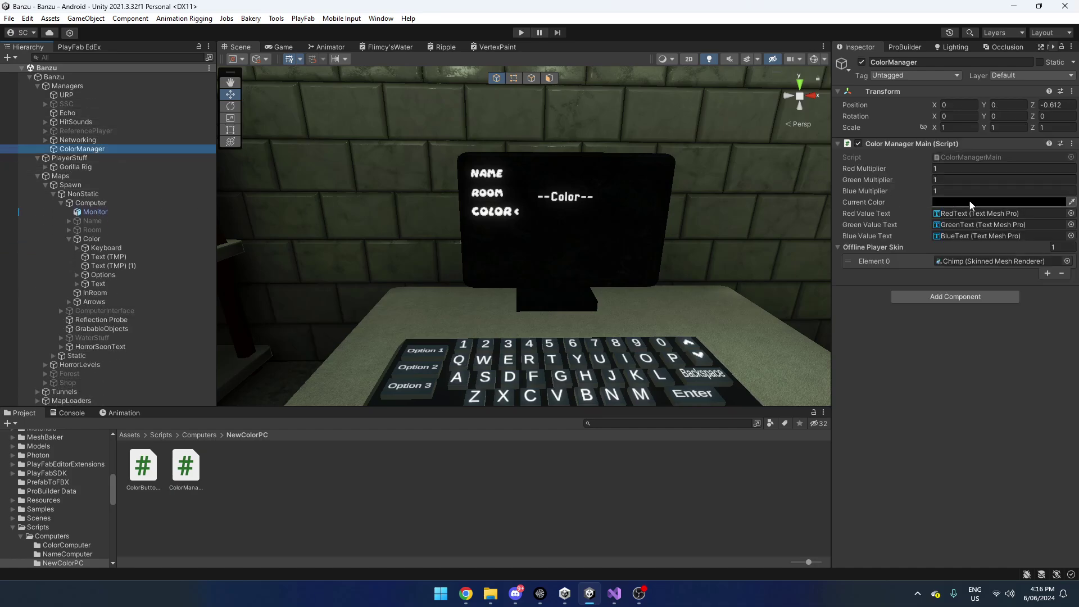
# Step: Ping RedText from ColorManager and type the test value 'Red: 9' into its Text Input
pyautogui.click(970, 214)
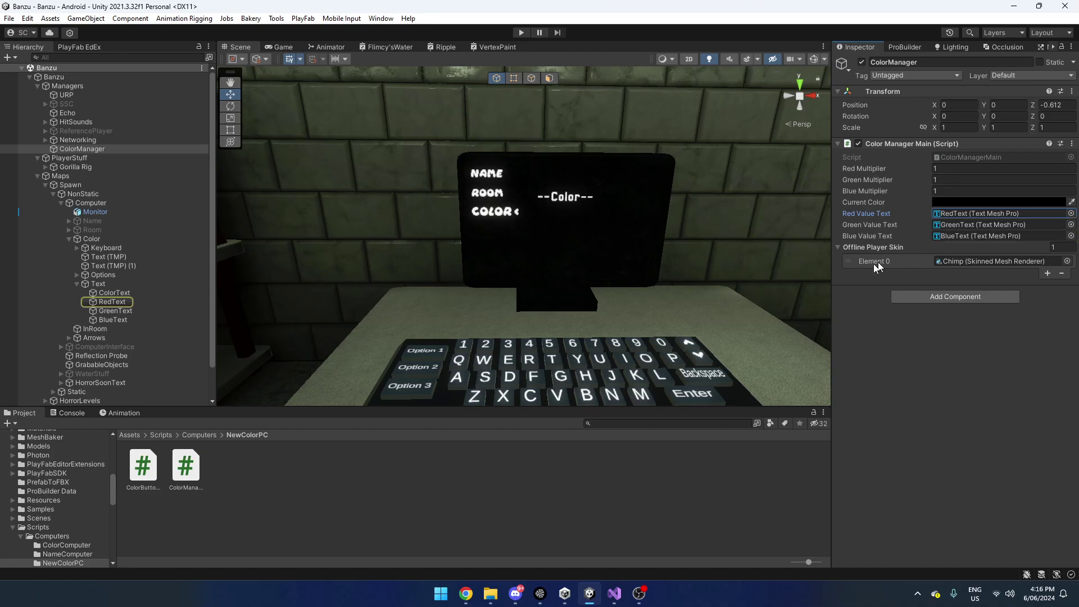
pyautogui.scroll(-3, 126, 278)
pyautogui.click(131, 269)
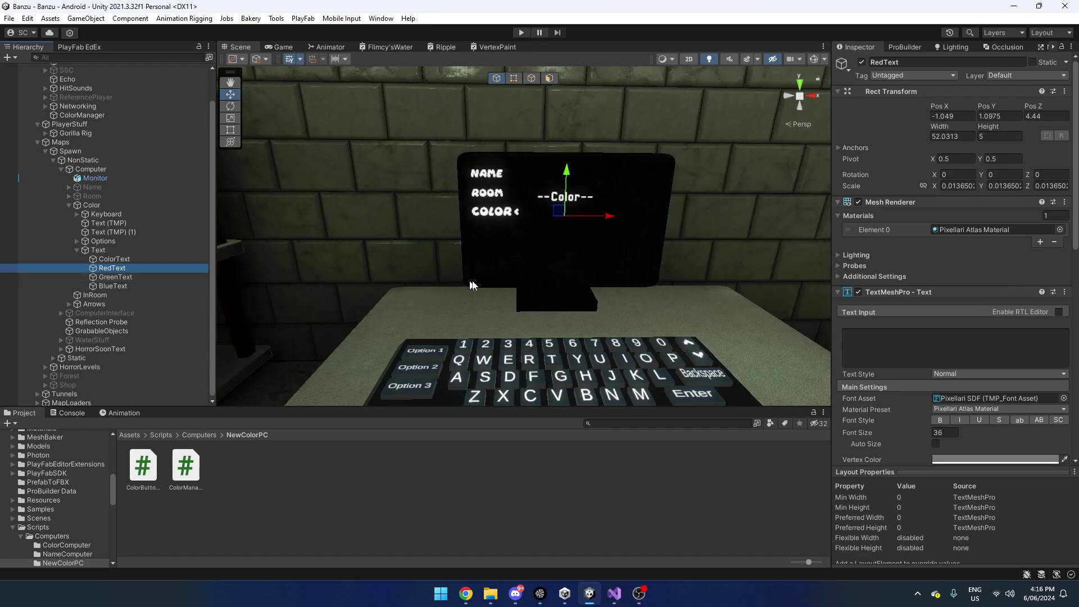
pyautogui.moveTo(472, 285); pyautogui.dragTo(526, 286, button='right')
pyautogui.click(845, 336)
pyautogui.write('Red')
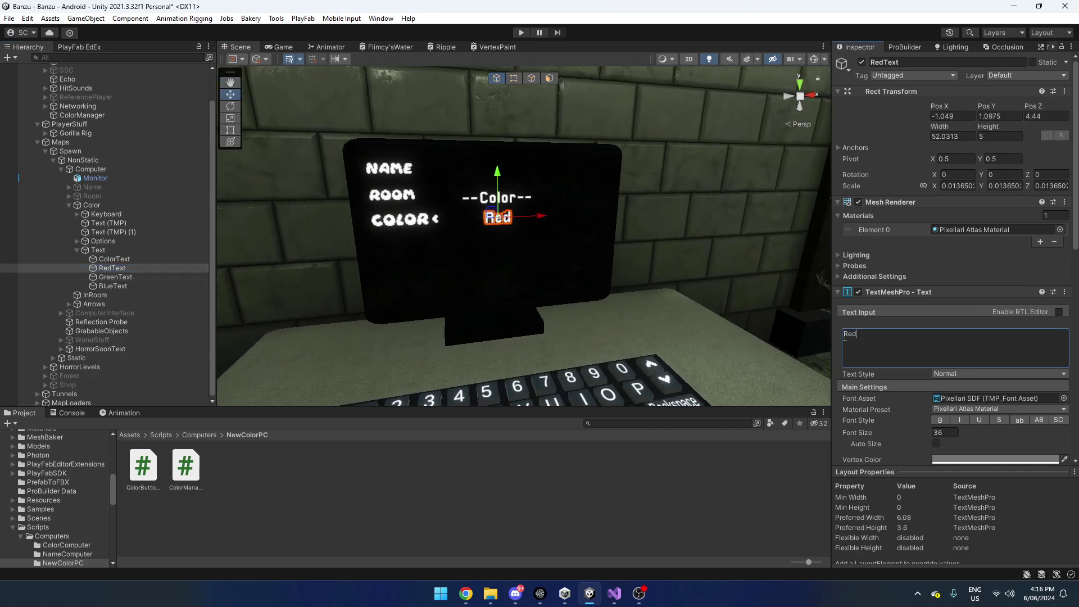
pyautogui.write(': 9')
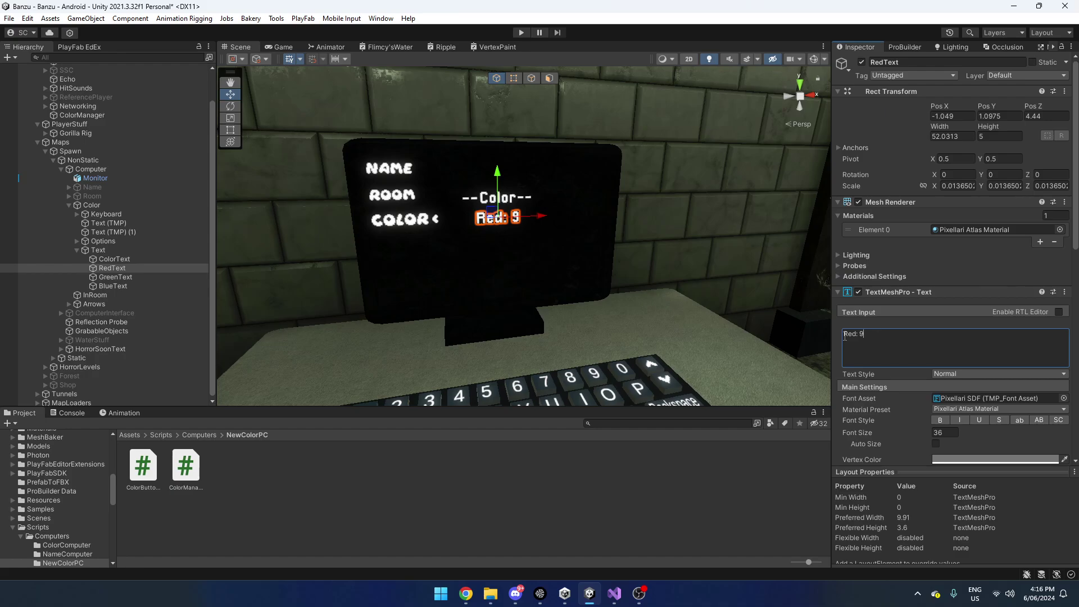
pyautogui.scroll(4, 502, 276)
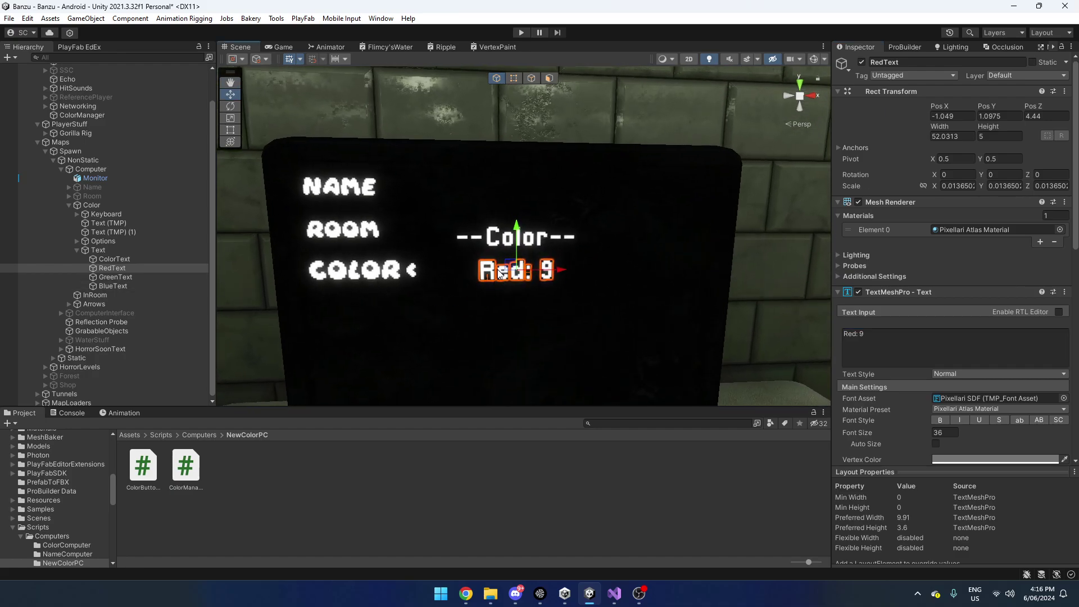
# Step: Check GreenText and BlueText, delete RedText's test text, then reselect ColorManager
pyautogui.click(154, 278)
pyautogui.click(157, 287)
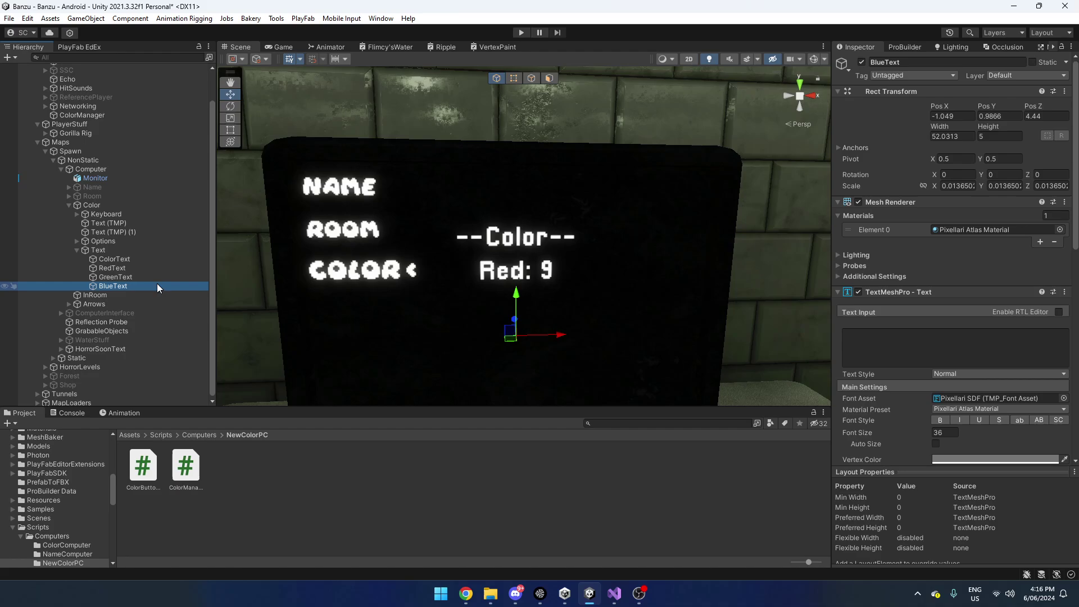
pyautogui.click(144, 269)
pyautogui.click(956, 338)
pyautogui.press('BackSpace')
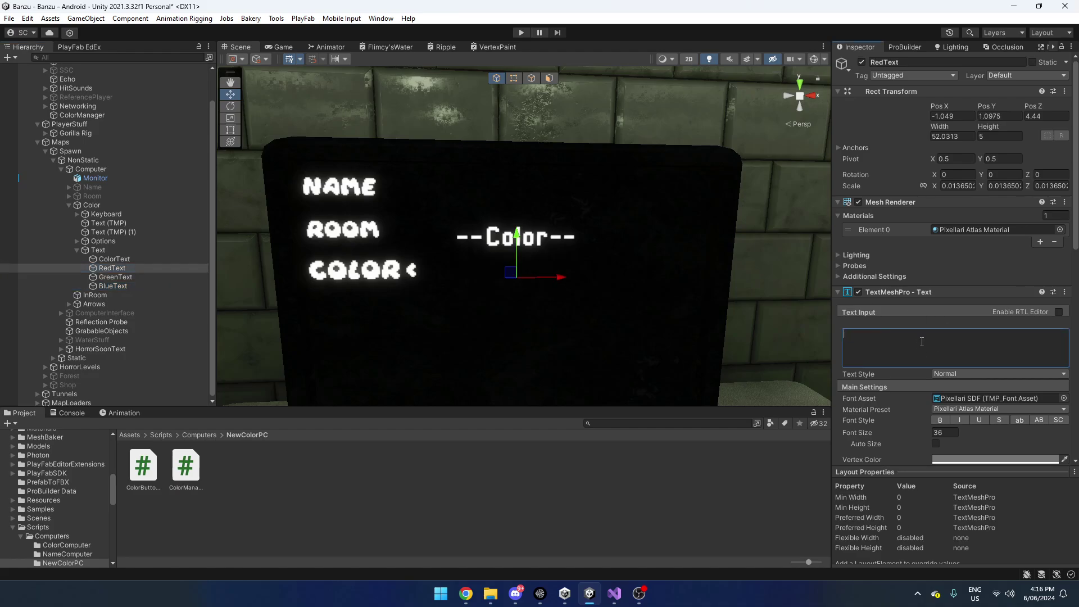
pyautogui.click(145, 116)
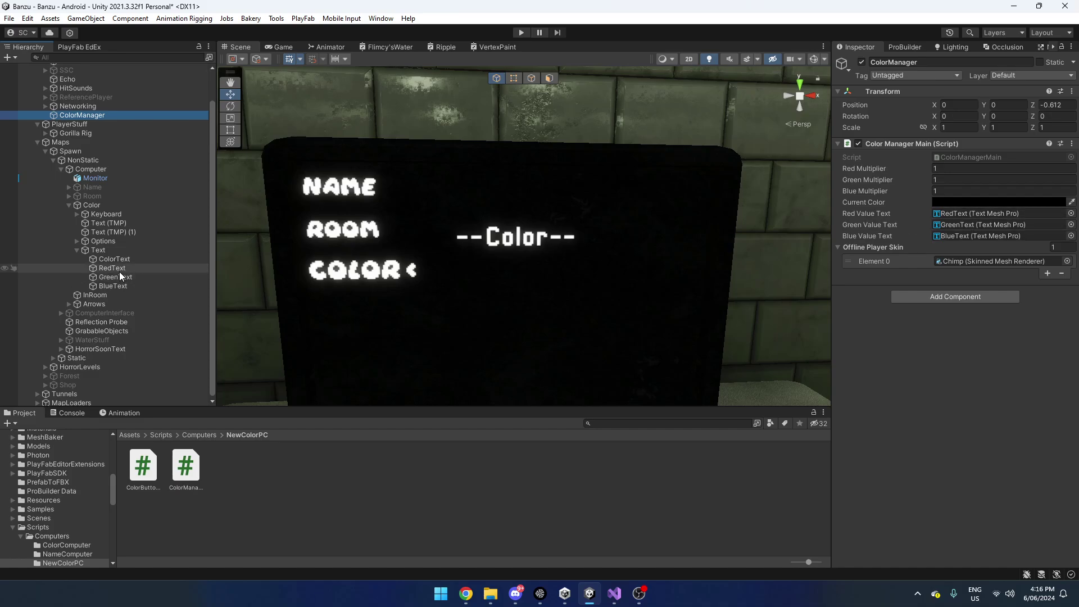
# Step: Orbit down to the keyboard, select the Red 1 key and edit its Color Buttons value 1.1
pyautogui.click(942, 413)
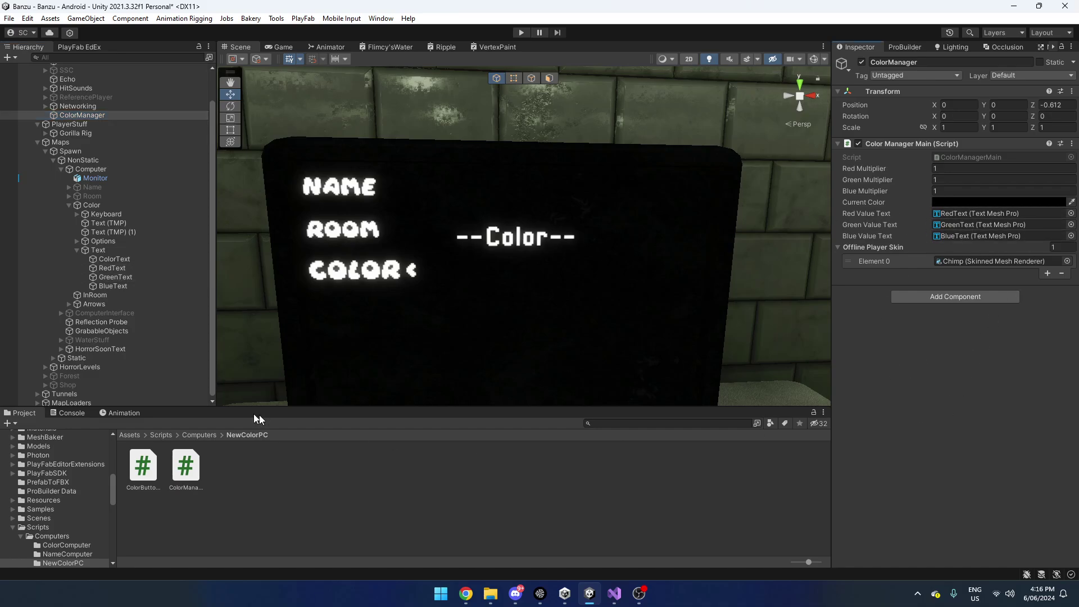
pyautogui.click(77, 251)
pyautogui.keyDown('alt'); pyautogui.moveTo(506, 218); pyautogui.dragTo(395, 262); pyautogui.keyUp('alt')
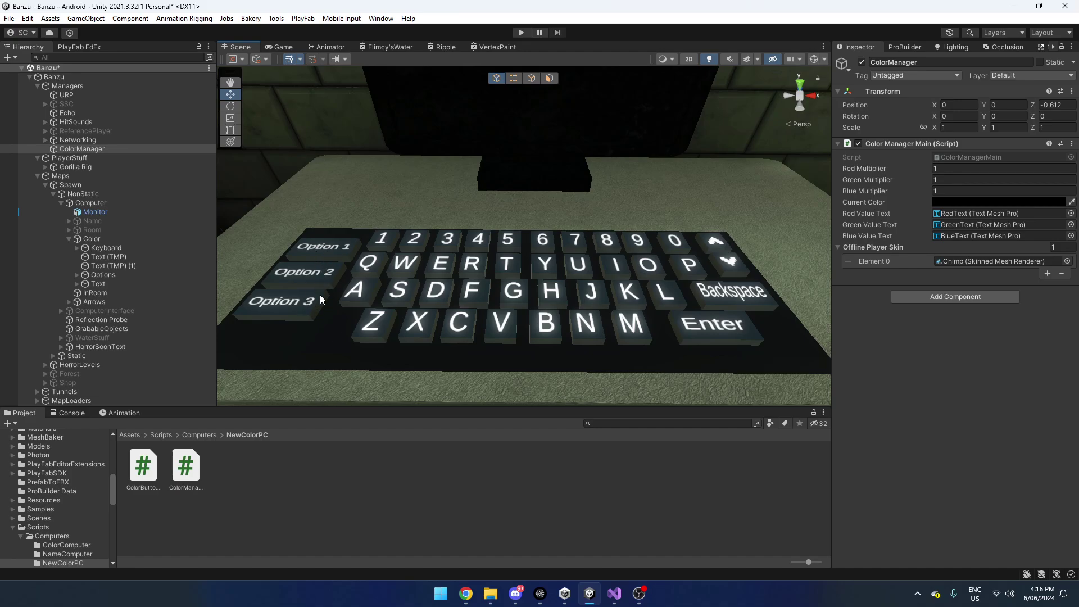
pyautogui.keyDown('alt'); pyautogui.moveTo(319, 295); pyautogui.dragTo(482, 313); pyautogui.keyUp('alt')
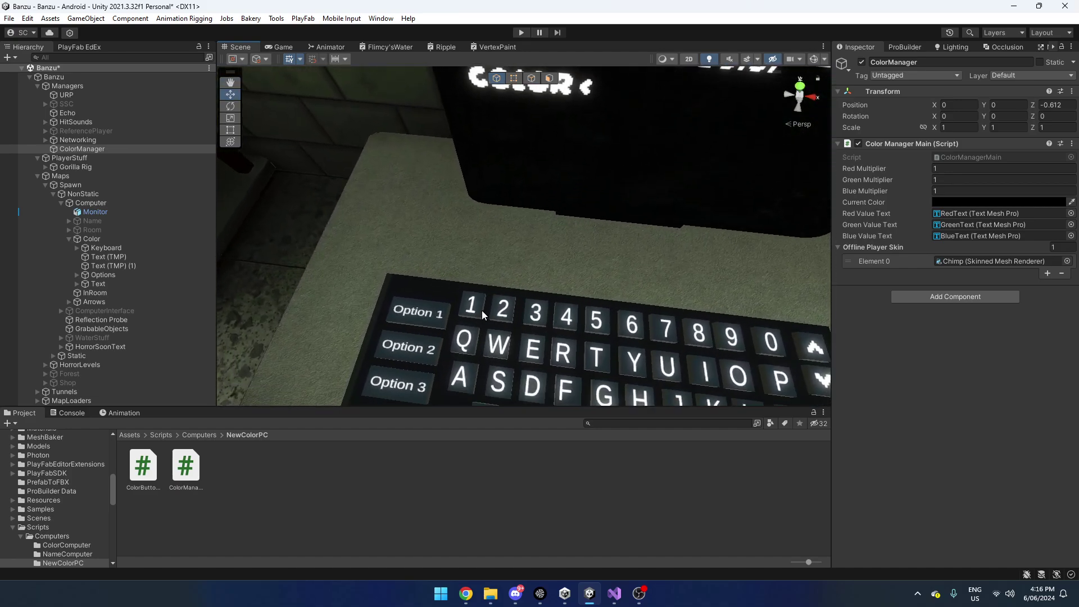
pyautogui.click(481, 309)
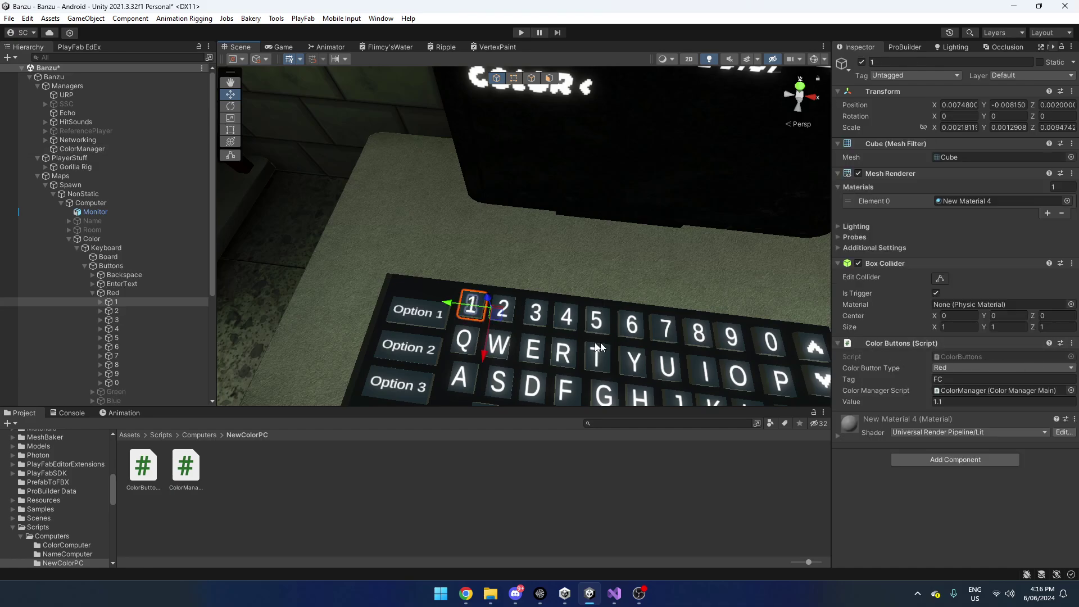
pyautogui.scroll(-4, 470, 333)
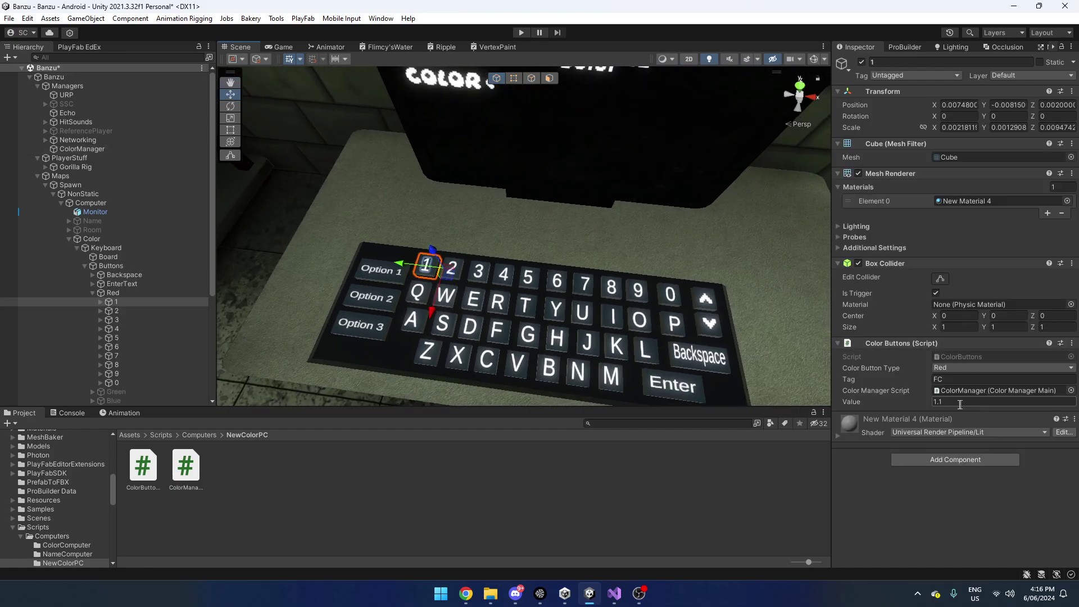
pyautogui.click(936, 402)
pyautogui.click(939, 403)
# Step: Confirm the 0 key's value is 0 and bring the keyboard's number row into close view
pyautogui.click(681, 303)
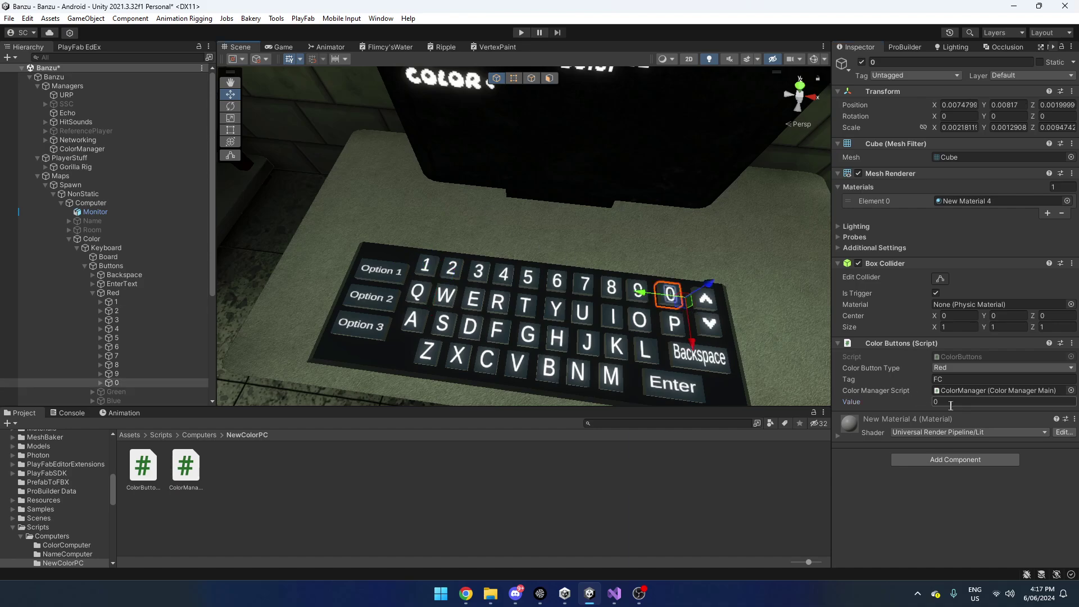
pyautogui.press('w')
pyautogui.moveTo(588, 276)
pyautogui.mouseDown(button='right')
pyautogui.moveTo(591, 242)
pyautogui.moveTo(588, 276)
pyautogui.moveTo(579, 274)
pyautogui.mouseUp(button='right')
pyautogui.press('a')
# Step: Check keys 1–9 carry Color Buttons values 1.1 through 1.9, then deselect and pull back
pyautogui.click(114, 304)
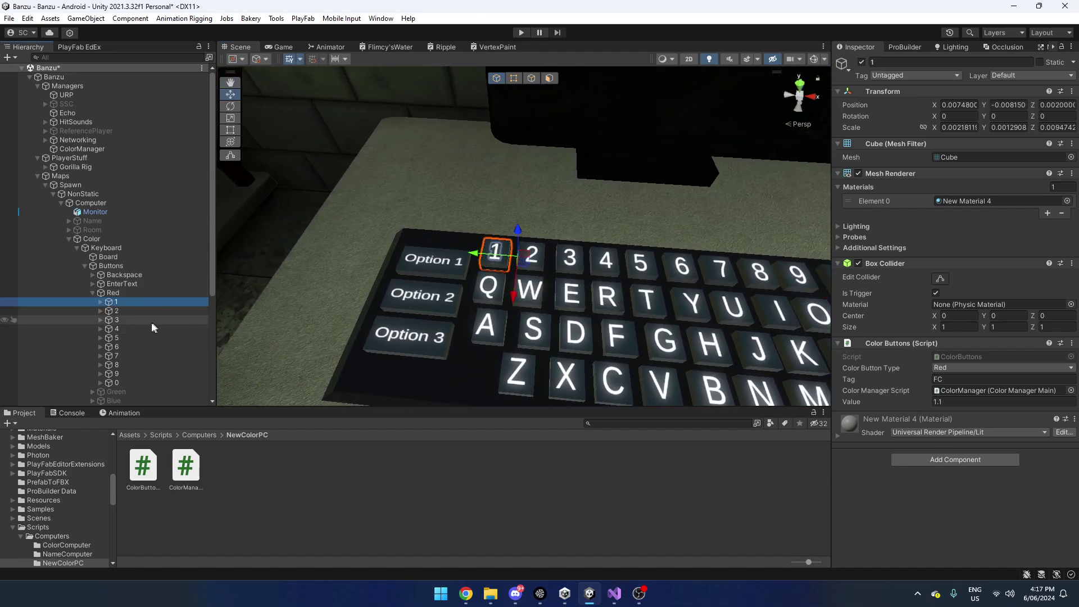
pyautogui.click(123, 311)
pyautogui.click(133, 320)
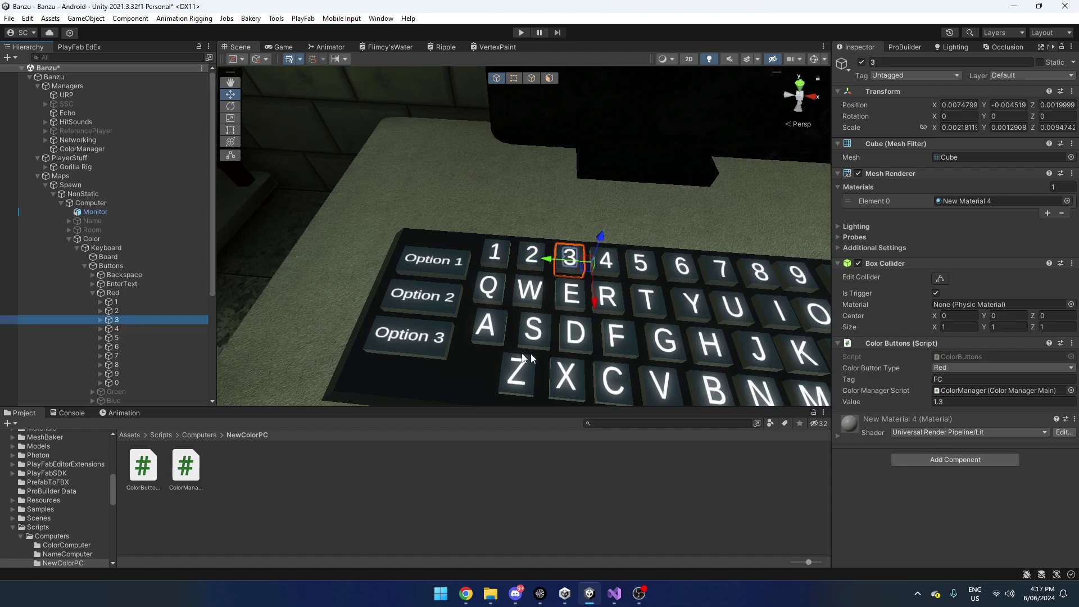
pyautogui.click(152, 330)
pyautogui.click(154, 338)
pyautogui.click(154, 347)
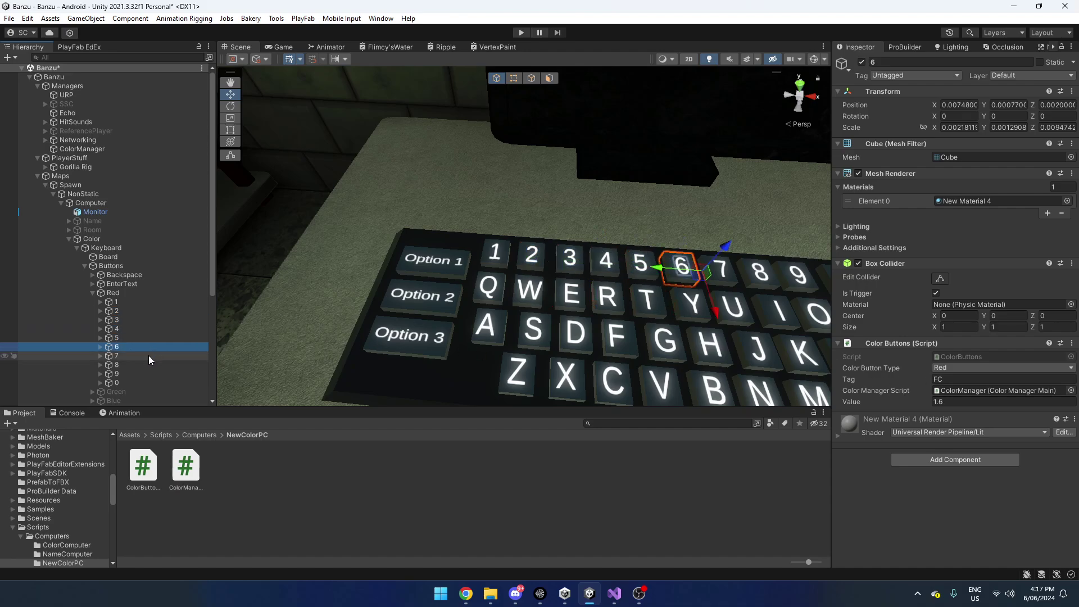
pyautogui.click(148, 356)
pyautogui.click(146, 364)
pyautogui.click(145, 374)
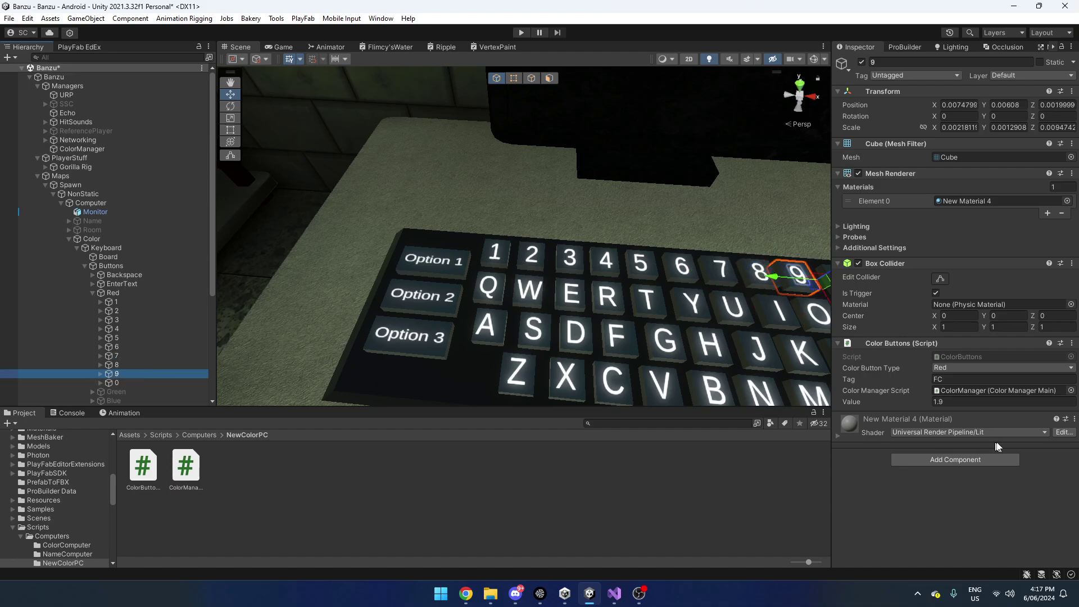
pyautogui.click(551, 516)
pyautogui.moveTo(548, 320); pyautogui.dragTo(573, 296, button='right')
# Step: Select key 1 and keep its Color Button Type set to Red
pyautogui.press('s')
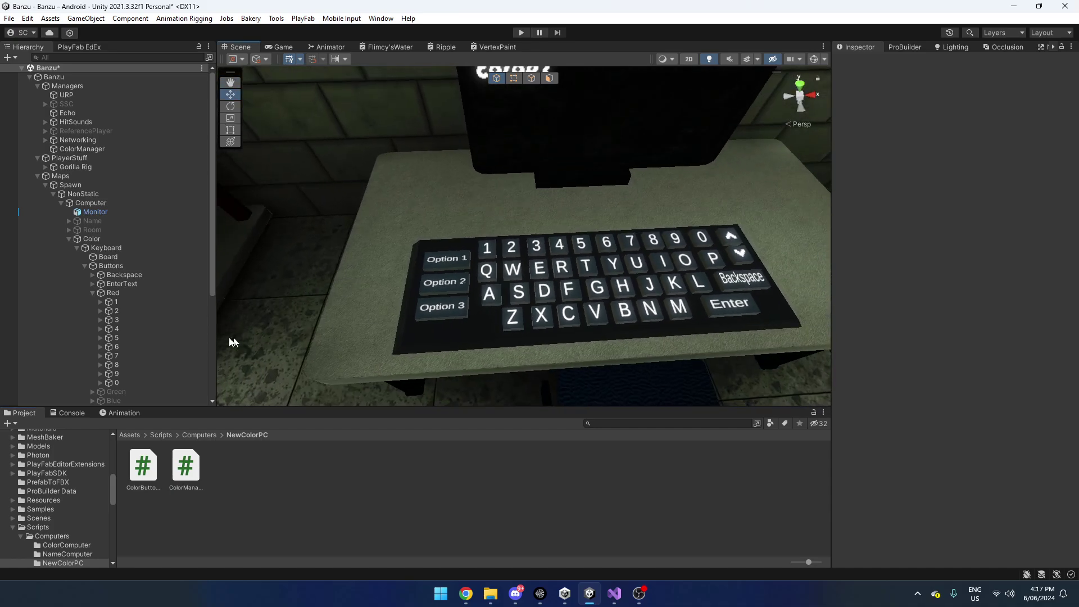
pyautogui.click(166, 302)
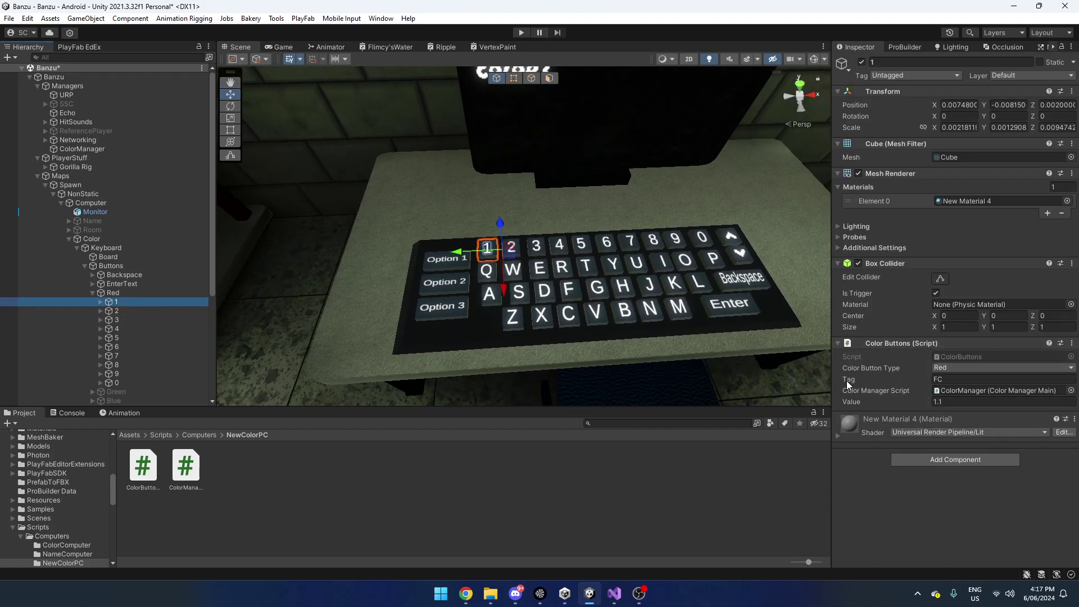
pyautogui.click(950, 370)
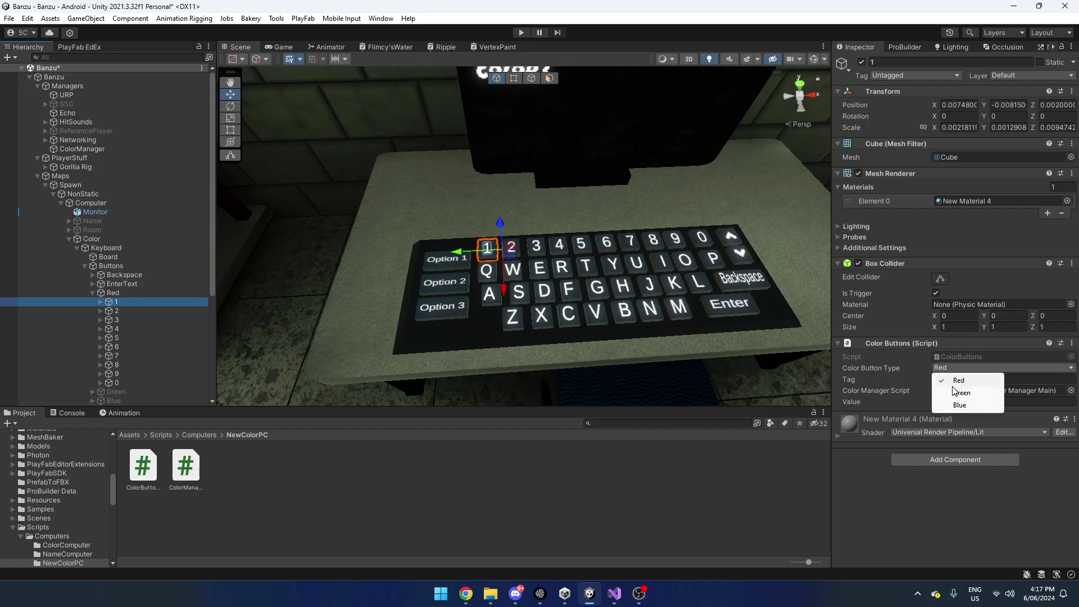
pyautogui.moveTo(657, 228); pyautogui.dragTo(661, 185, button='right')
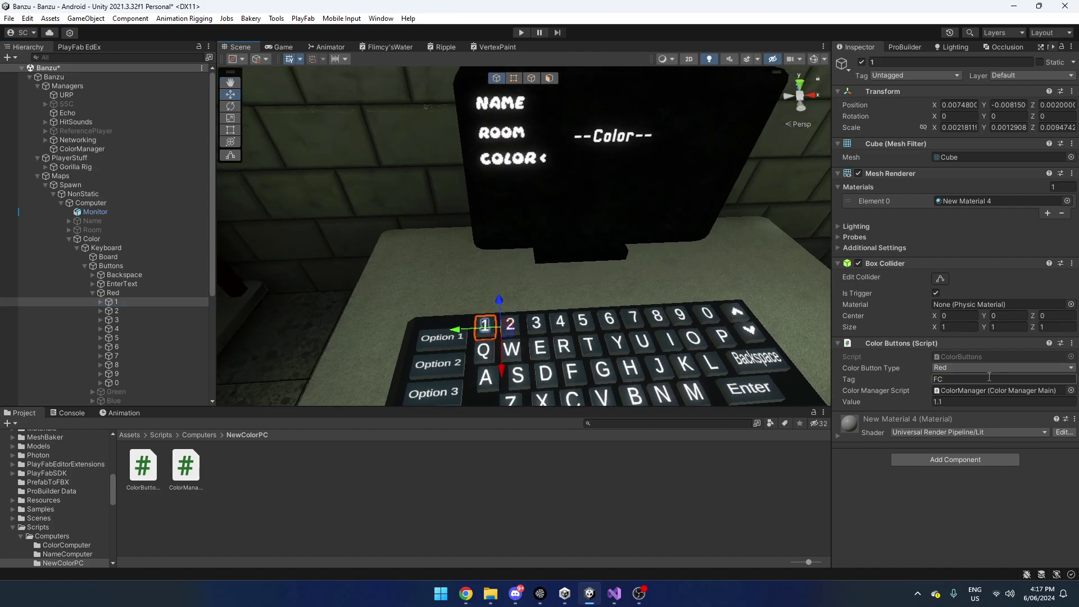
pyautogui.click(975, 369)
pyautogui.click(714, 509)
# Step: Save the Banzu scene with Ctrl+S and fly the view over to the gorilla
pyautogui.moveTo(604, 325); pyautogui.dragTo(618, 311, button='right')
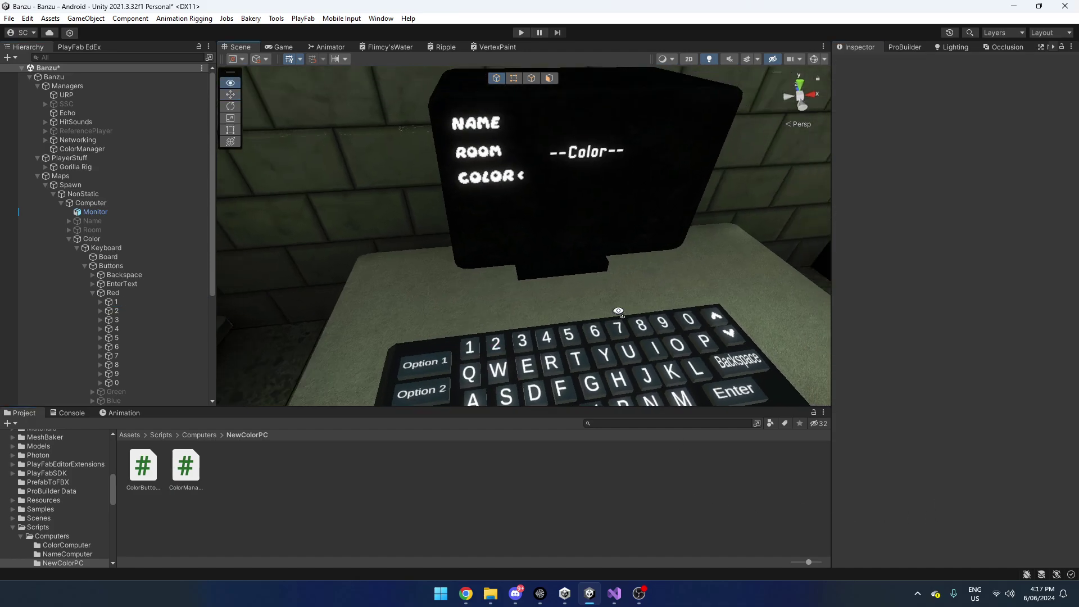
pyautogui.scroll(-5, 618, 311)
pyautogui.hotkey('ctrl', 's')
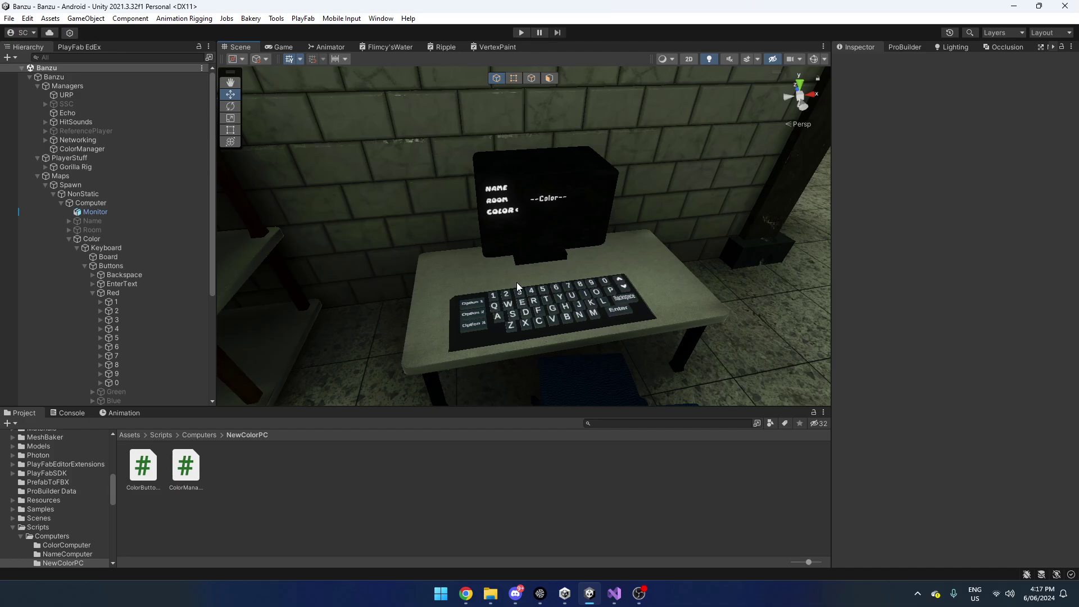
pyautogui.moveTo(491, 310); pyautogui.dragTo(685, 279, button='right')
pyautogui.press('w')
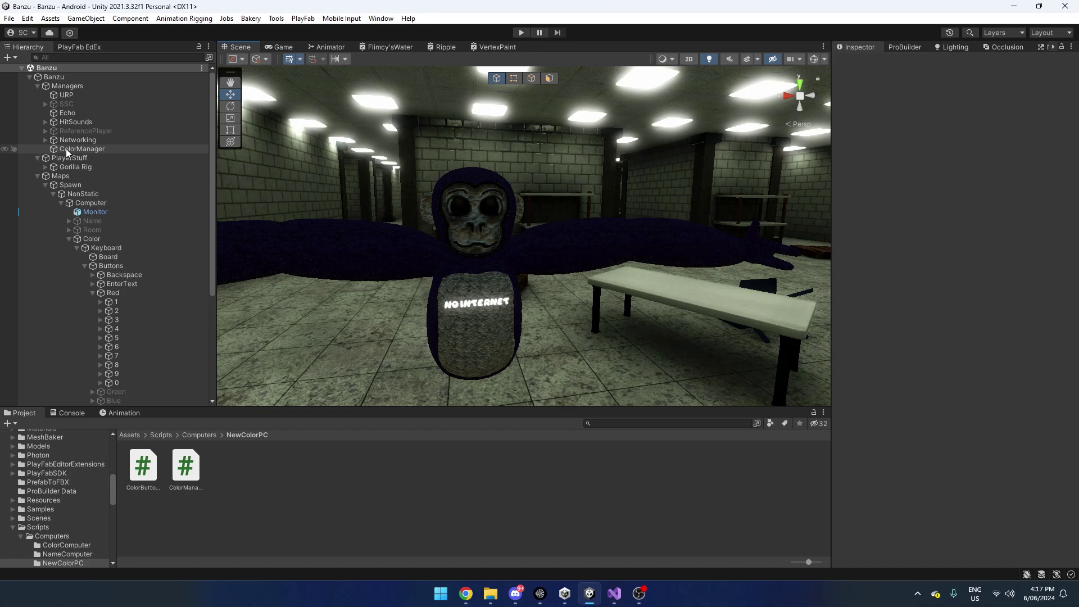
# Step: Expand the Gorilla Rig in the Hierarchy and select the gorilla's Chimp mesh
pyautogui.click(45, 140)
pyautogui.click(46, 143)
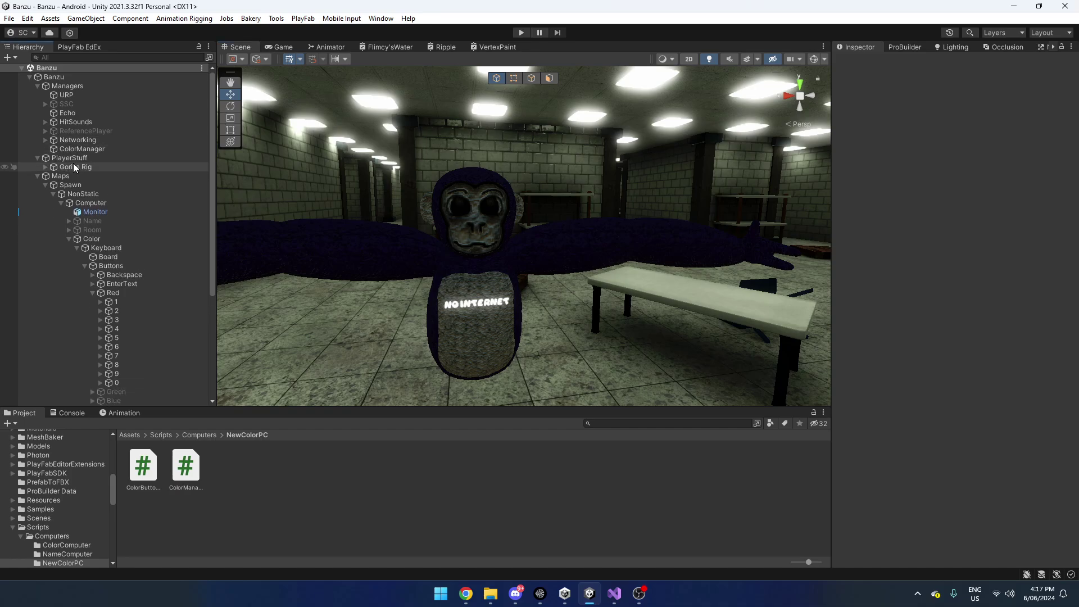
pyautogui.click(44, 166)
pyautogui.click(416, 254)
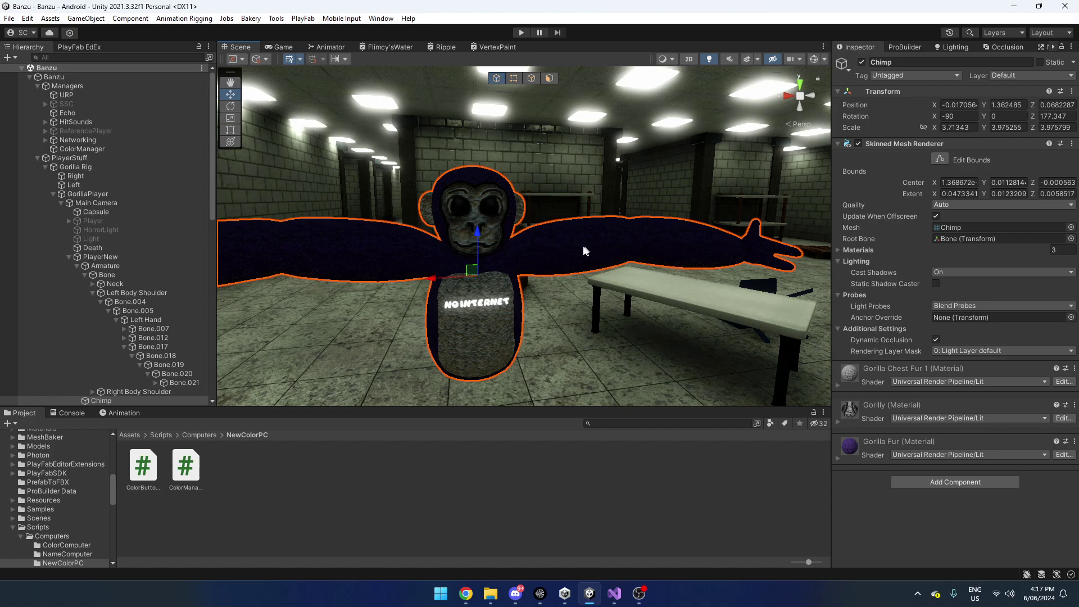
# Step: Expand and collapse the Gorilla Fur material settings in the Inspector, then deselect the gorilla
pyautogui.click(844, 459)
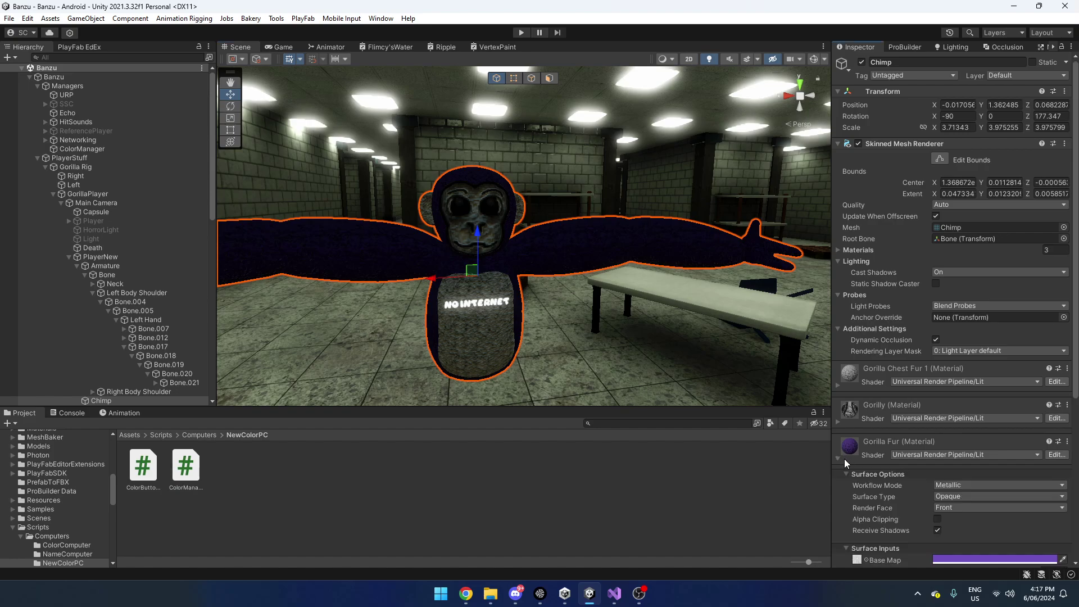
pyautogui.scroll(-3, 869, 448)
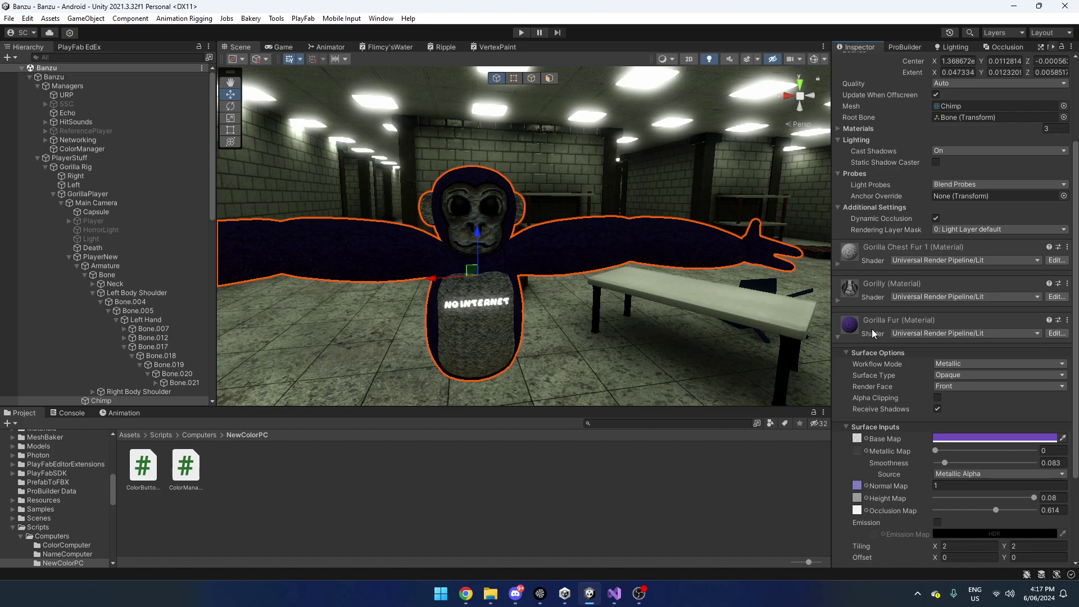
pyautogui.click(842, 336)
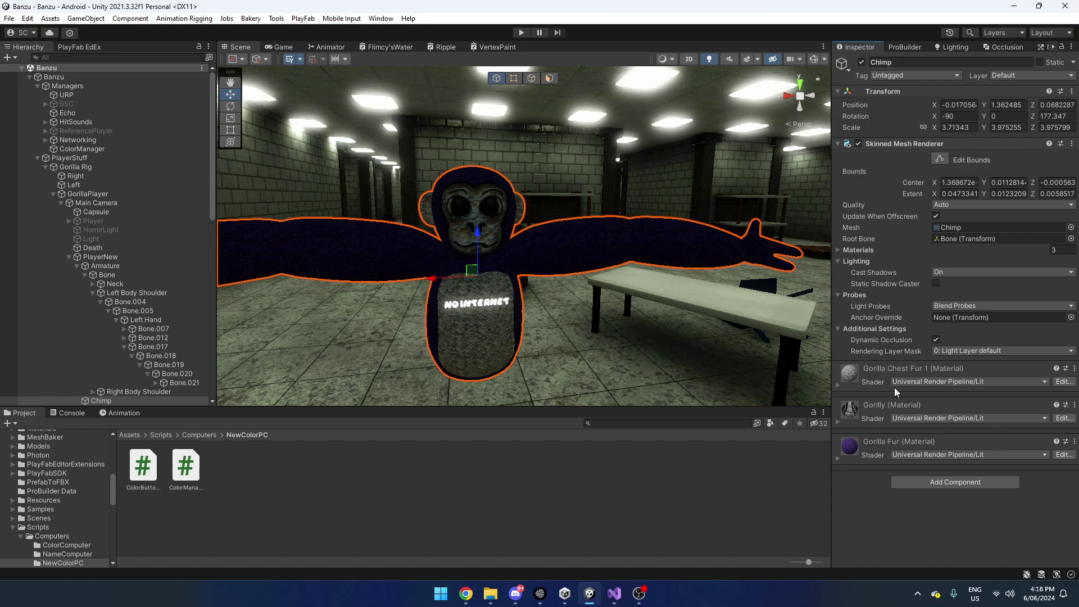
pyautogui.click(551, 274)
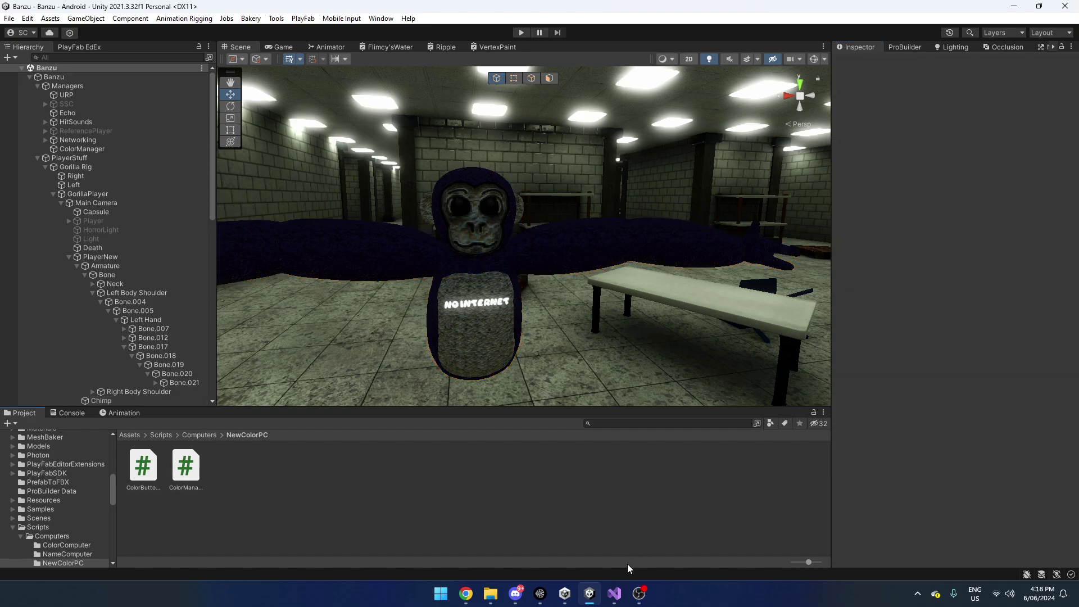
pyautogui.click(614, 593)
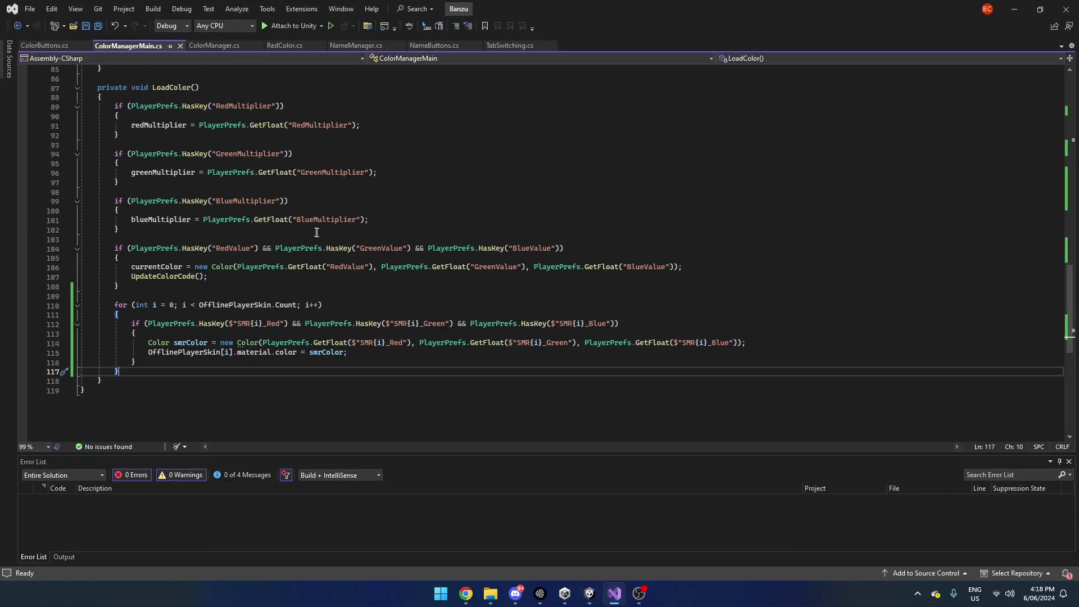
pyautogui.scroll(20, 317, 232)
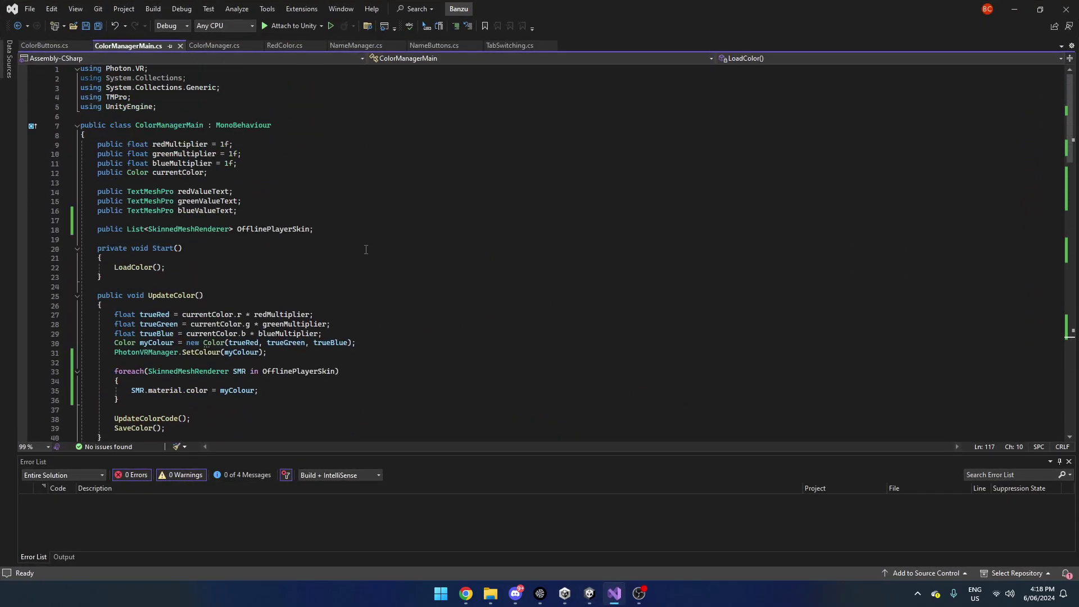
pyautogui.scroll(-3, 366, 250)
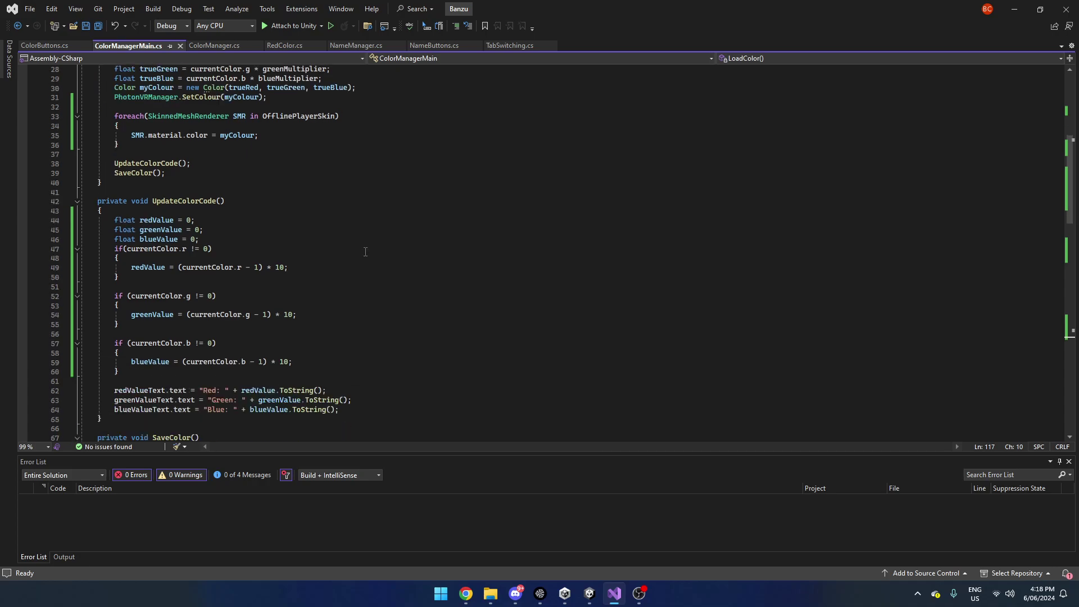
pyautogui.scroll(4, 365, 251)
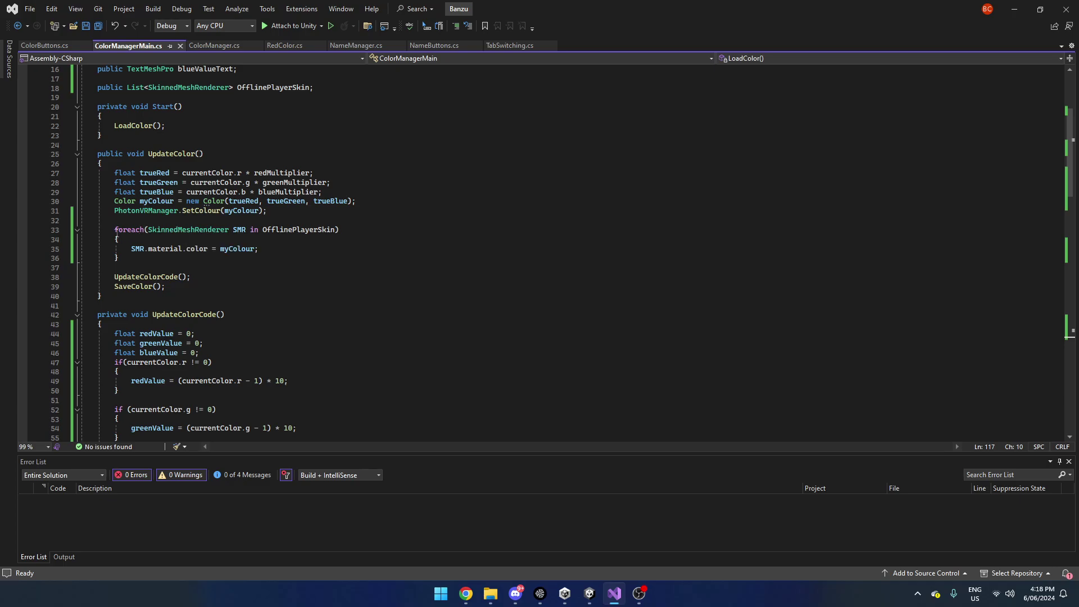
pyautogui.moveTo(115, 231); pyautogui.dragTo(301, 250)
pyautogui.click(302, 251)
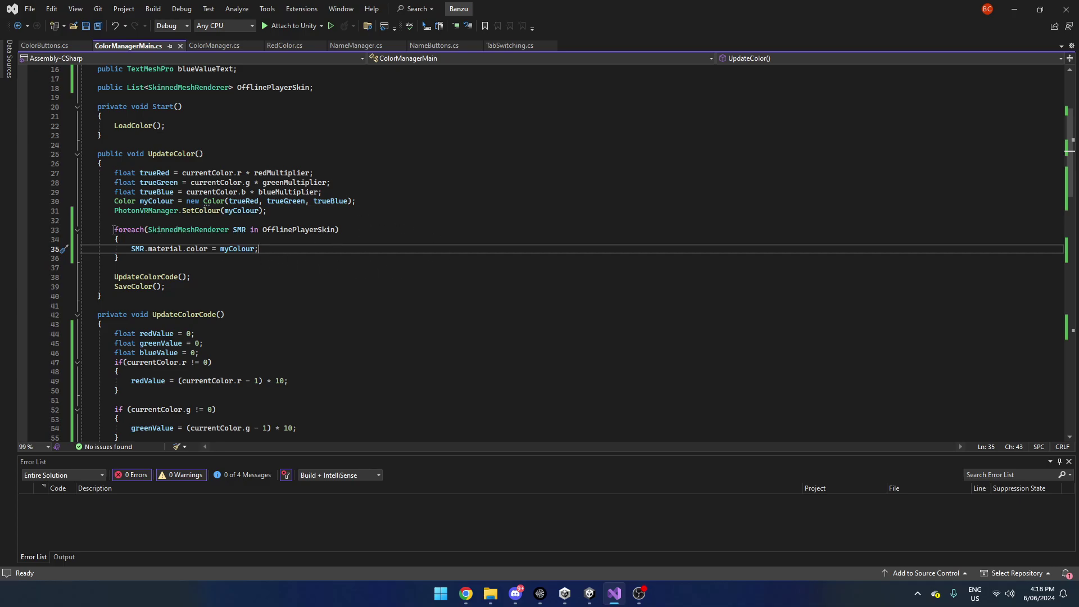
pyautogui.moveTo(114, 230); pyautogui.dragTo(135, 249)
pyautogui.click(135, 259)
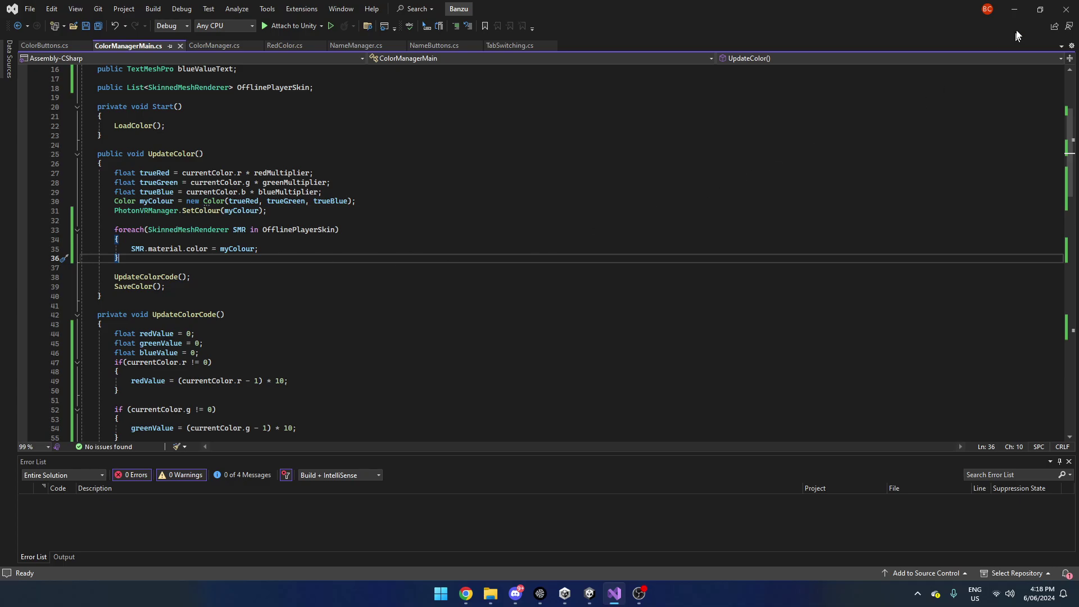
pyautogui.click(1015, 9)
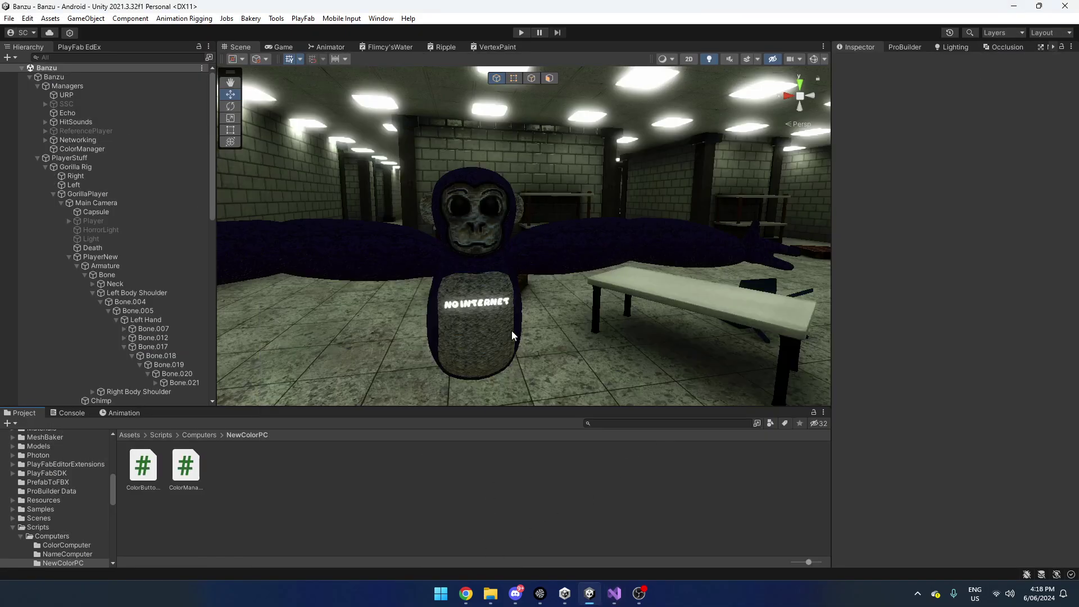
pyautogui.moveTo(512, 336); pyautogui.dragTo(520, 287, button='right')
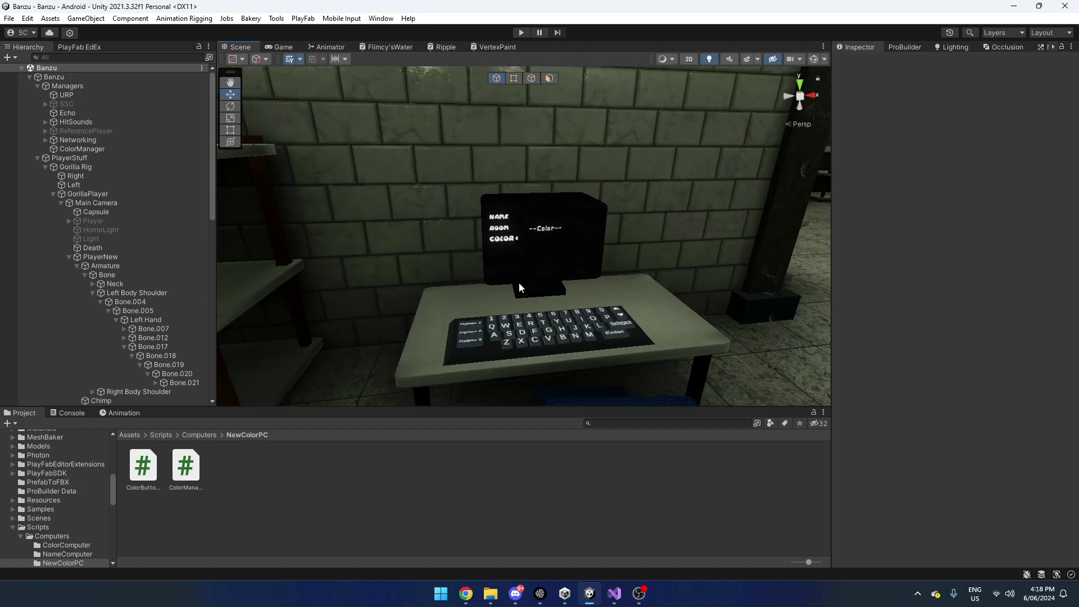